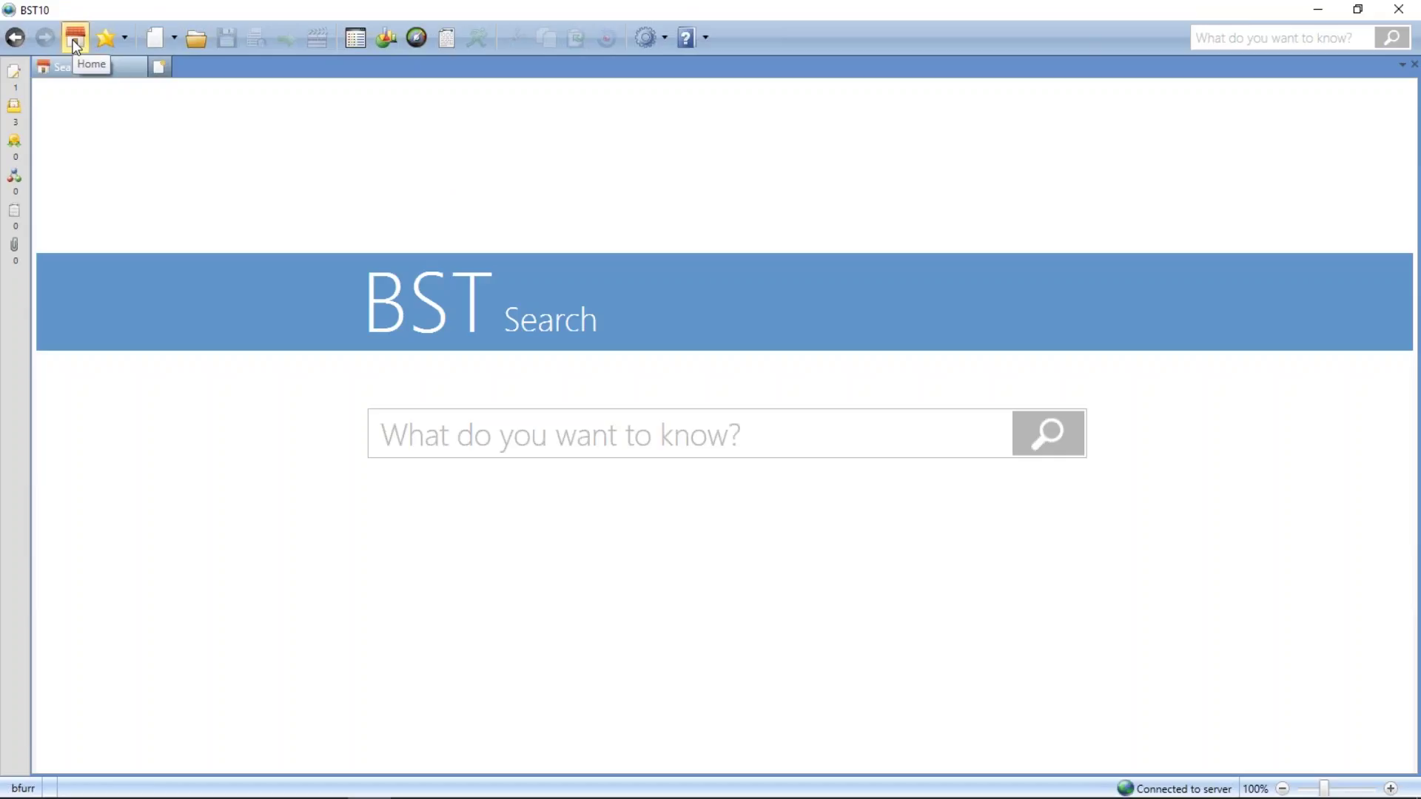
click(127, 47)
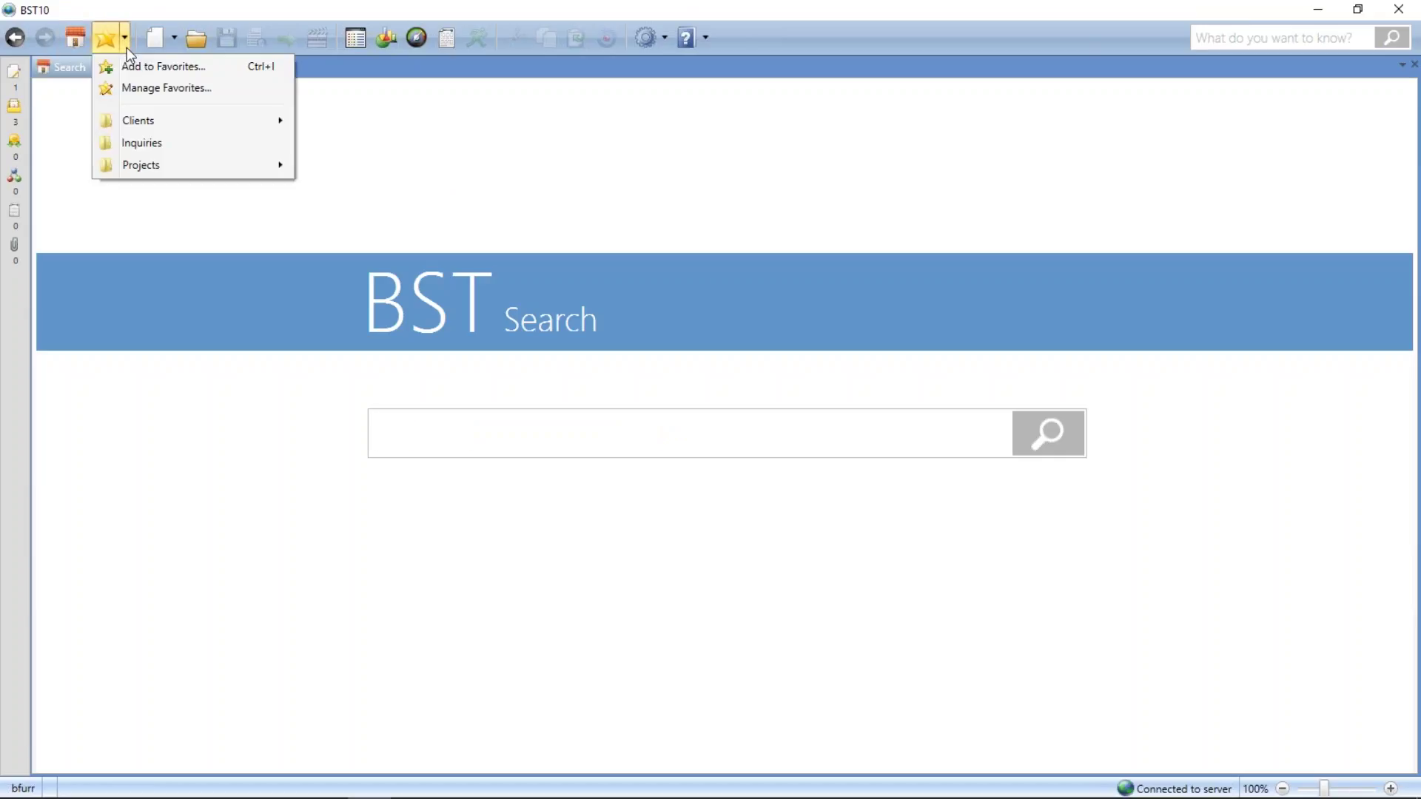
mouse_move(145, 164)
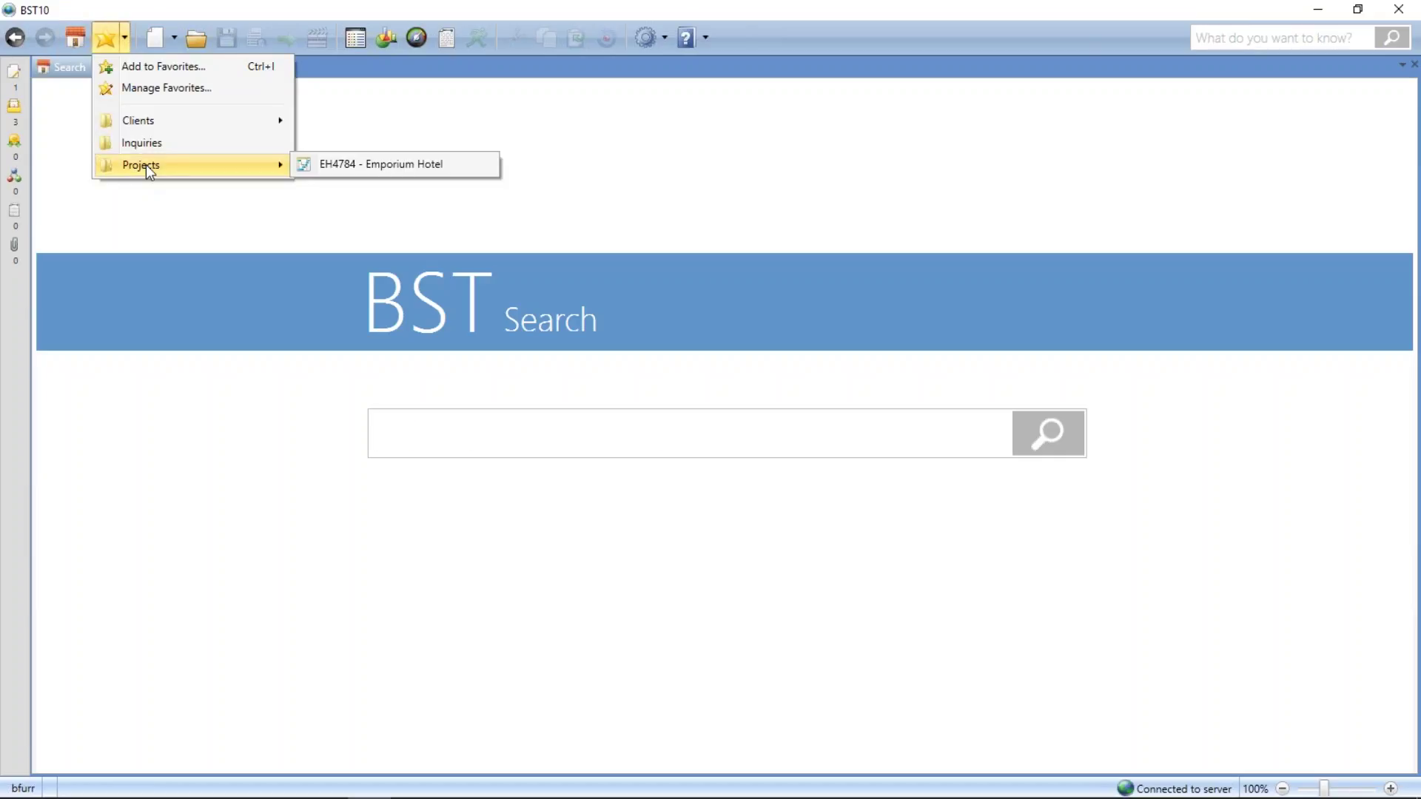
click(154, 223)
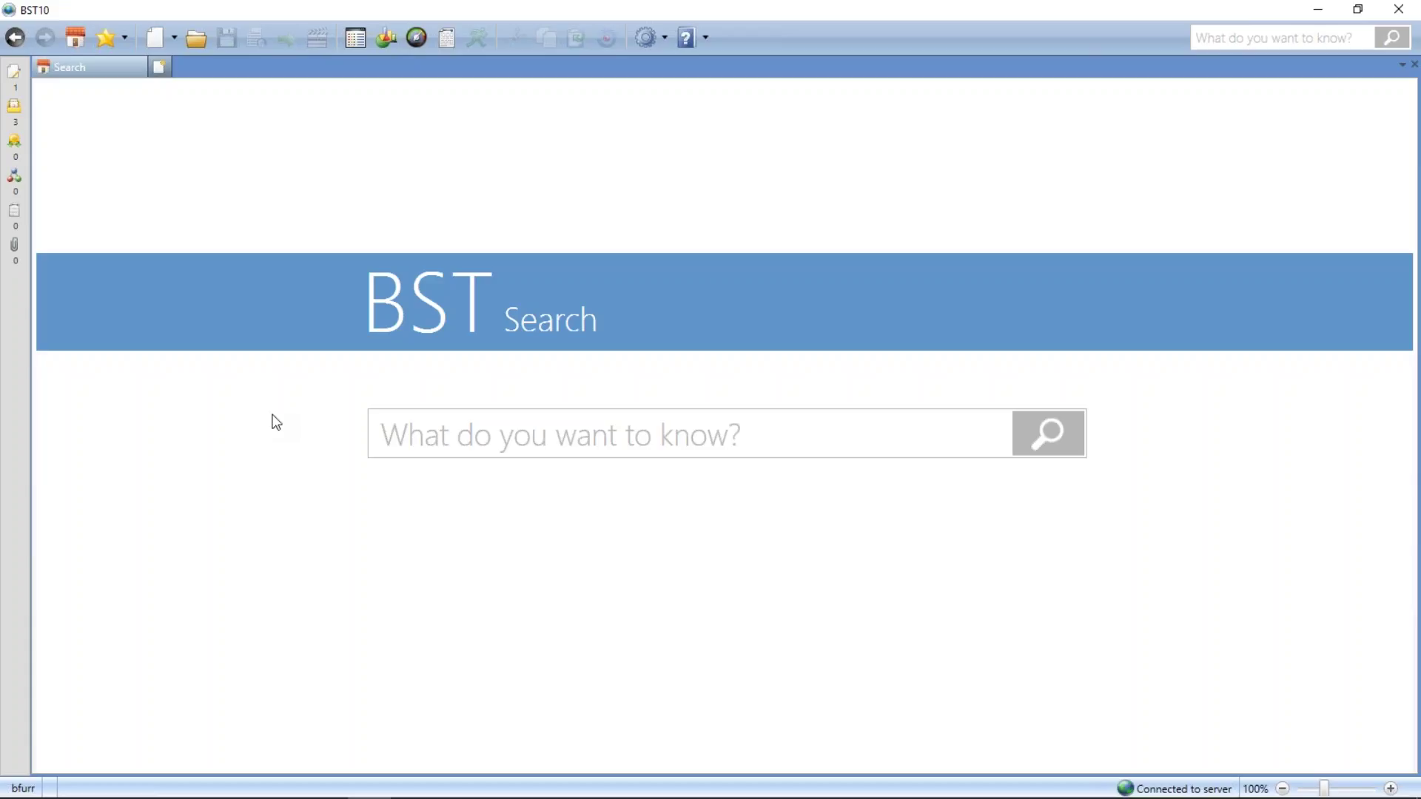
Search the whole system for "hotel".
click(417, 438)
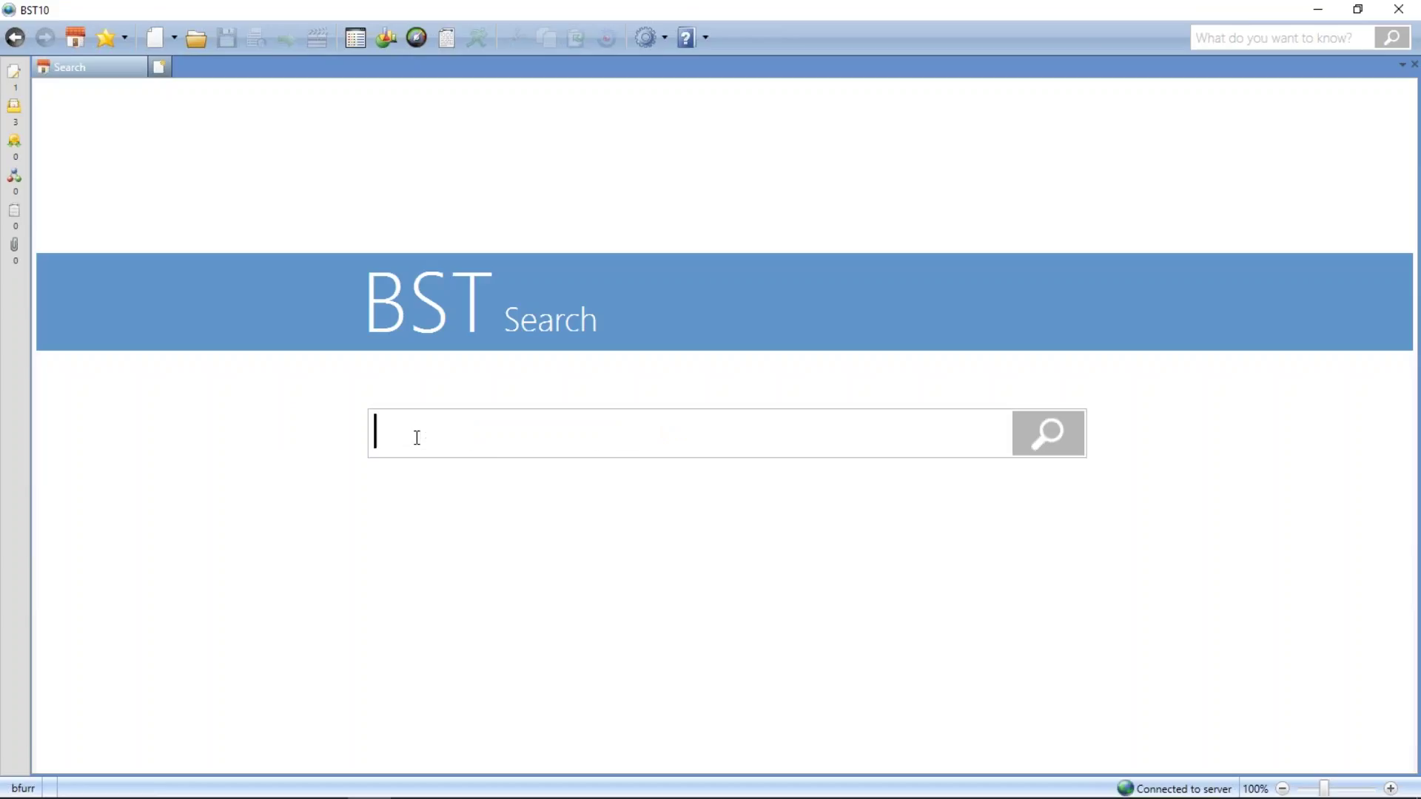
text(hotel)
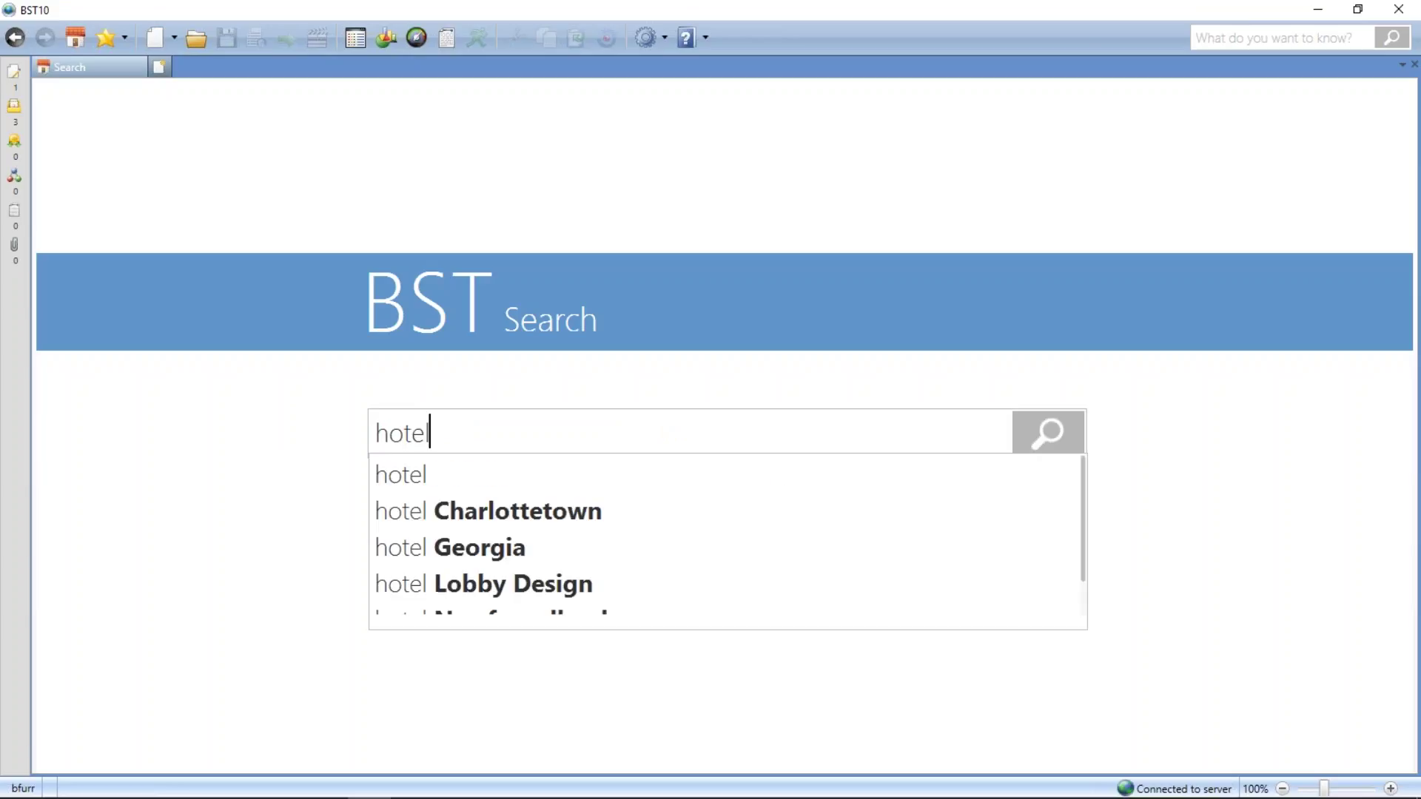
key(Return)
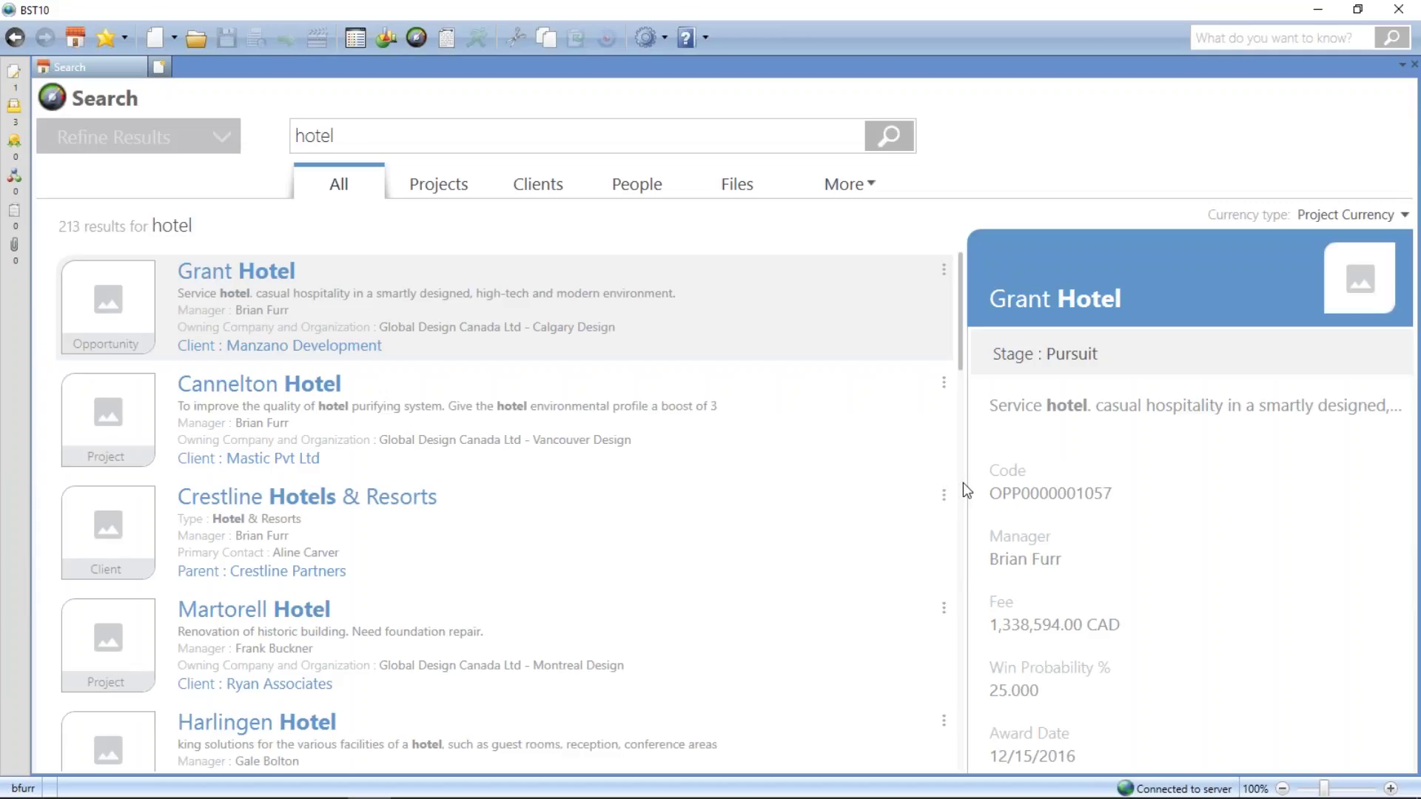
Widen the Grant Hotel preview and check its primary location in the online map, closing the map window when done.
drag(968, 470, 883, 476)
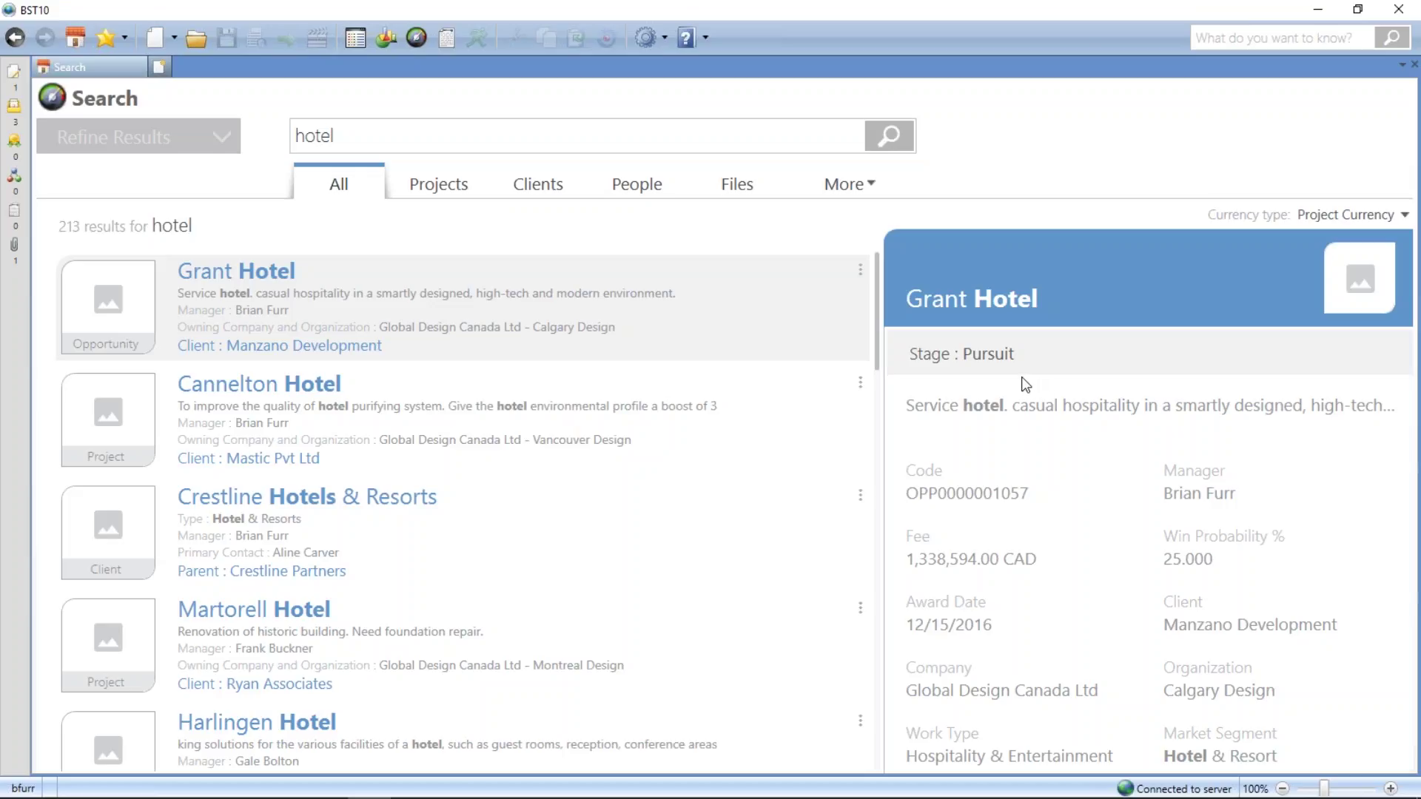
scroll(1134, 703, down, 2)
scroll(1115, 685, down, 3)
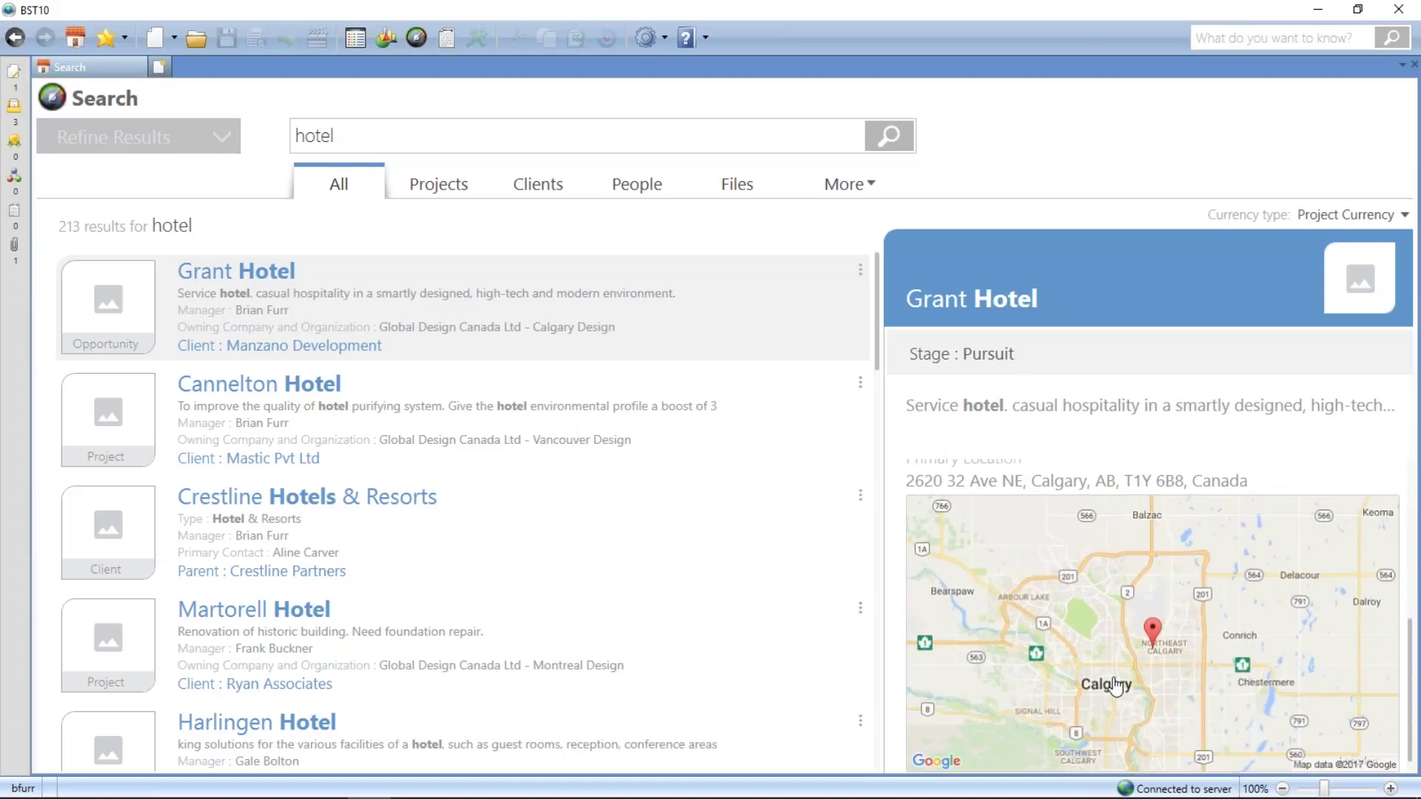
click(1115, 684)
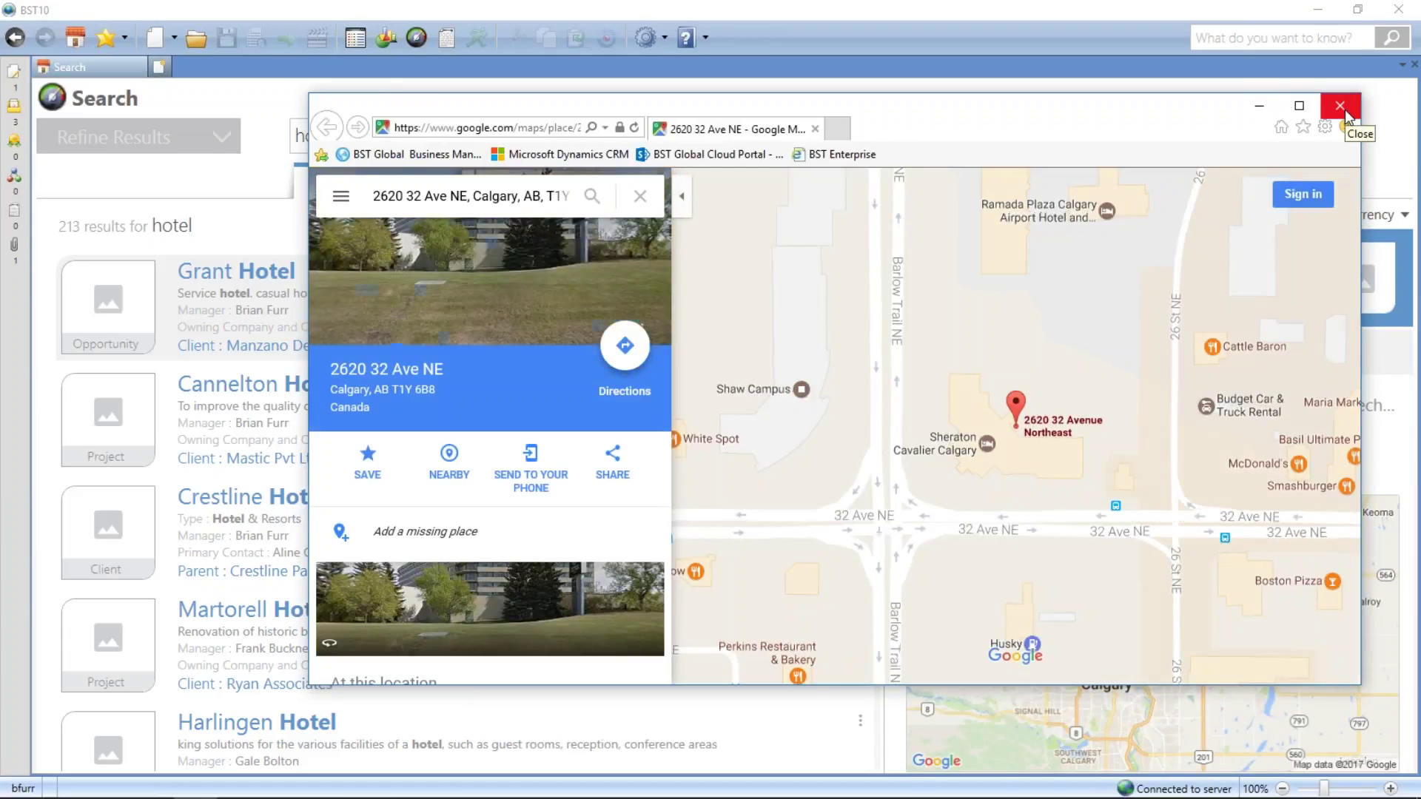
click(1341, 108)
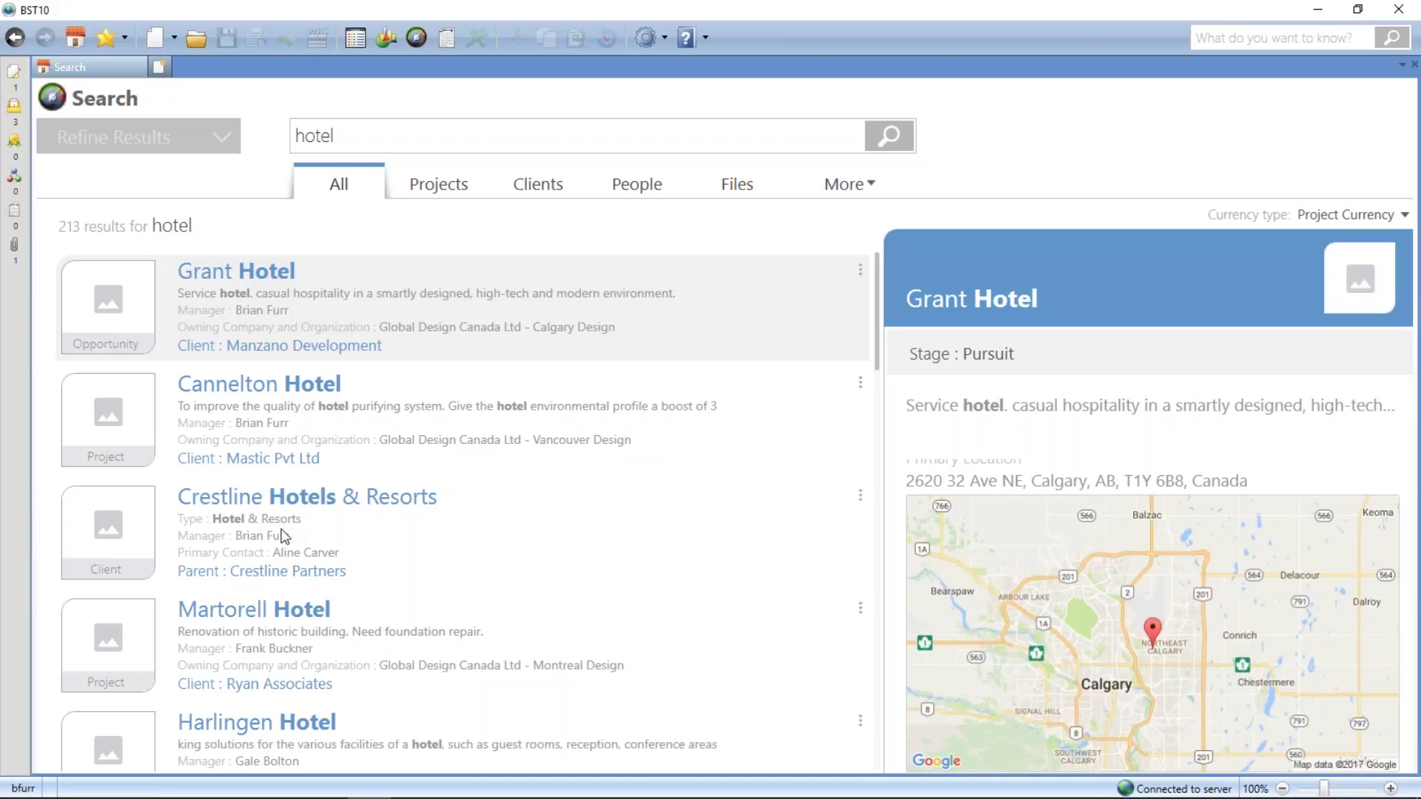
Limit the hotel results to projects and filter them by the Hospitality & Entertainment work type.
click(450, 196)
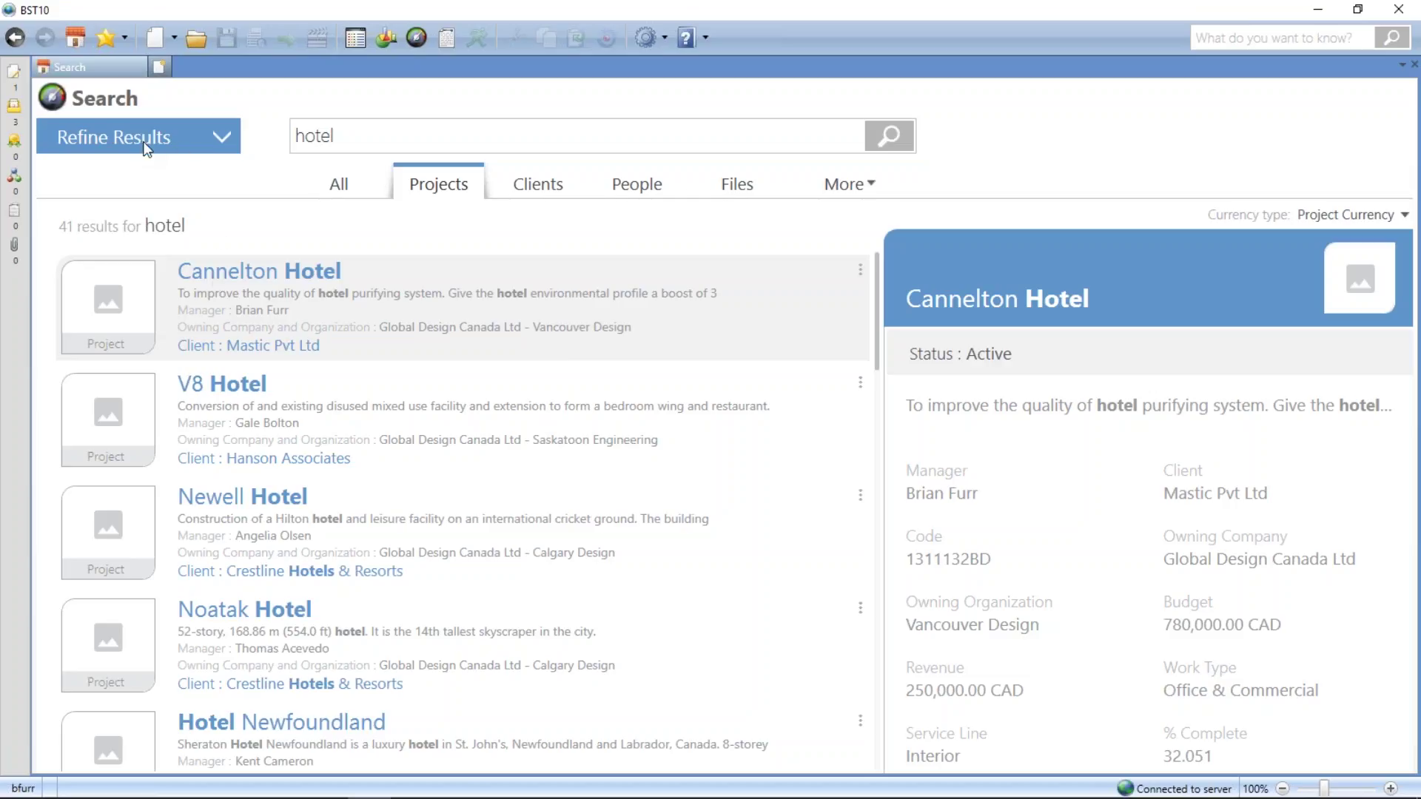
click(221, 140)
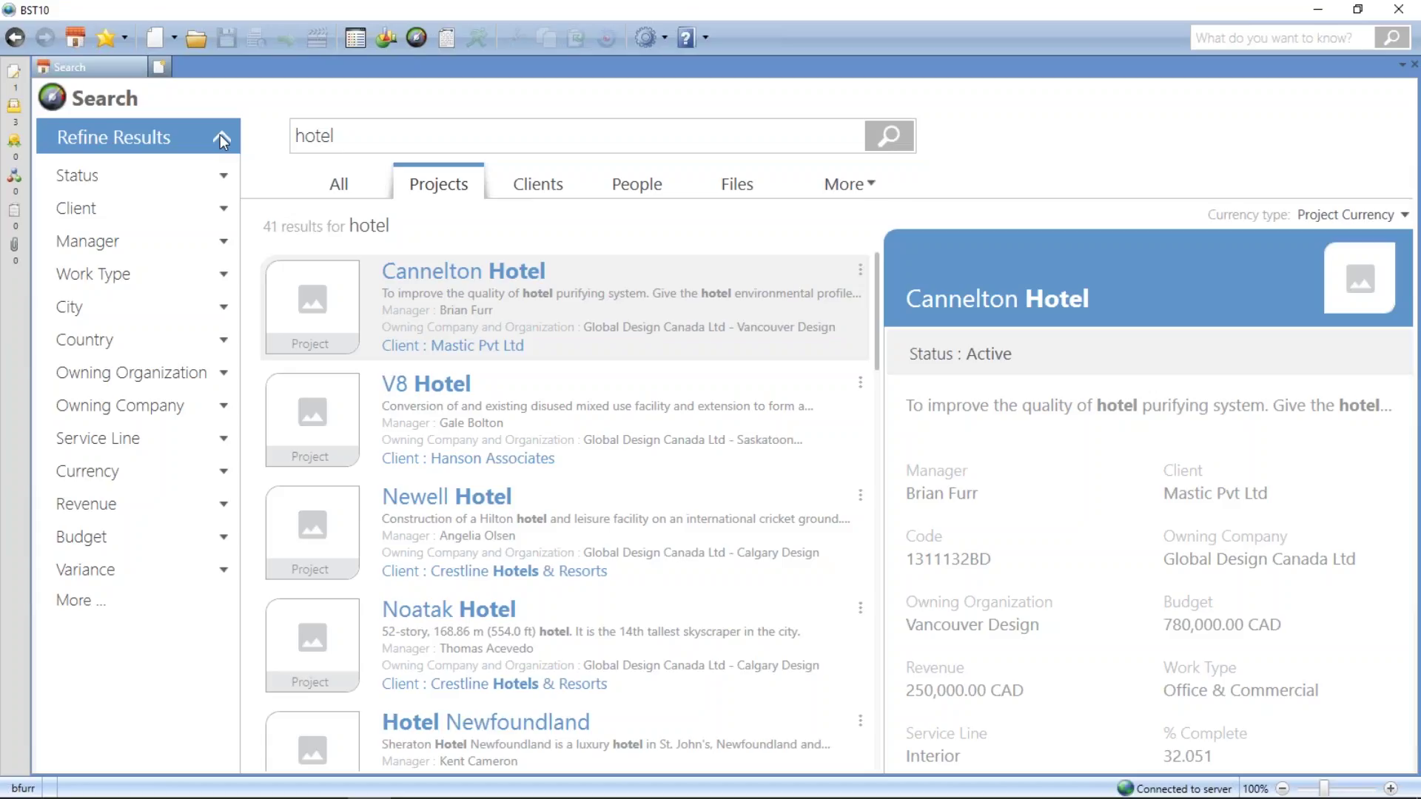
click(90, 281)
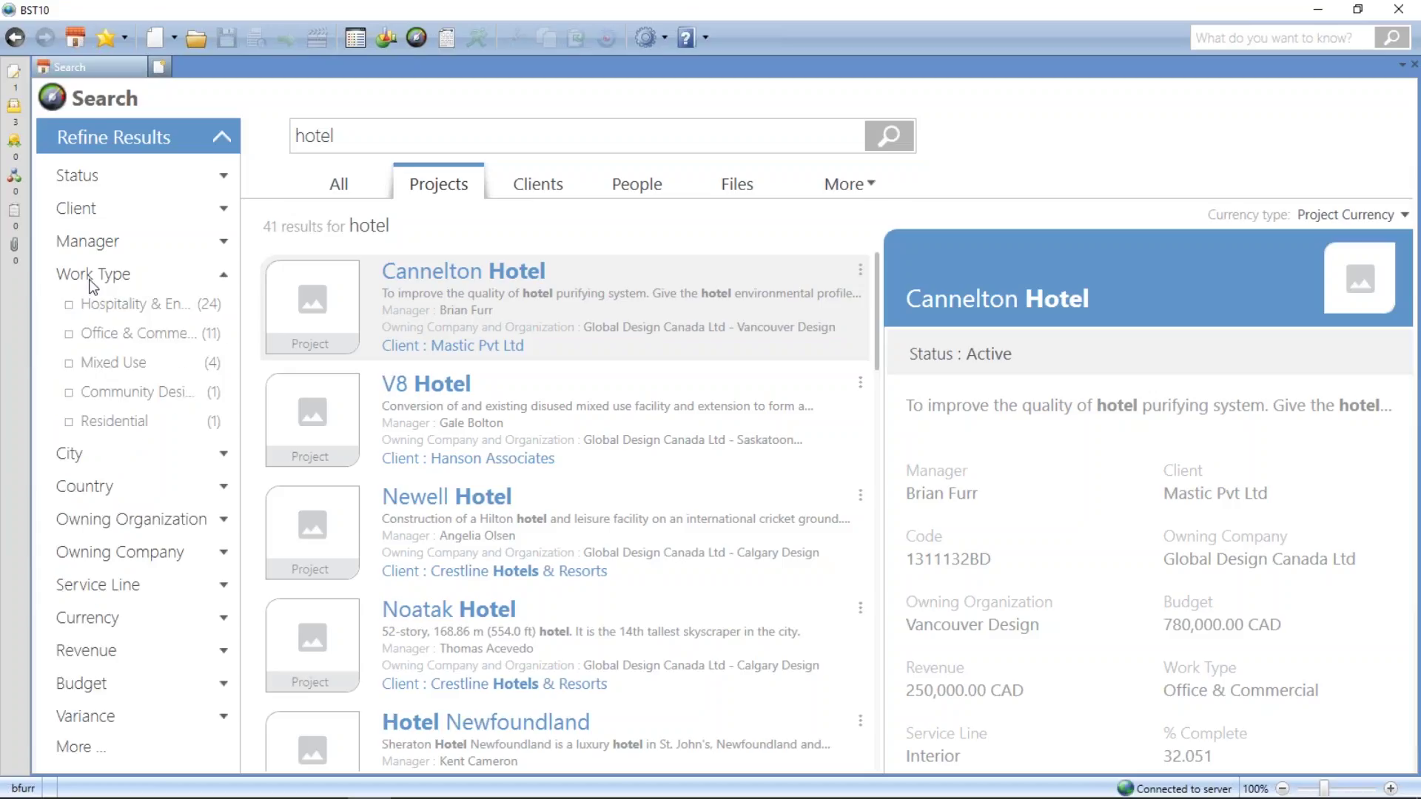
click(69, 304)
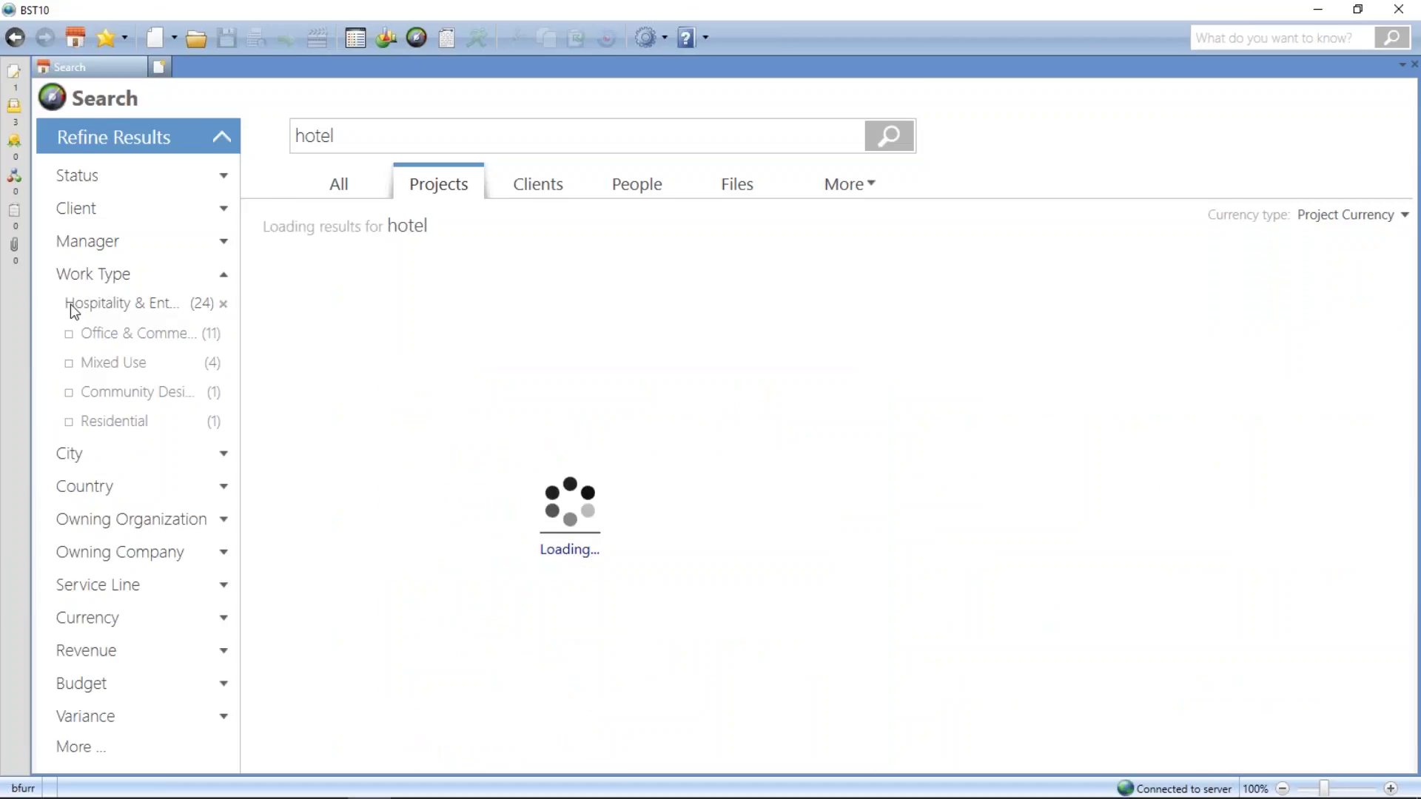
click(83, 279)
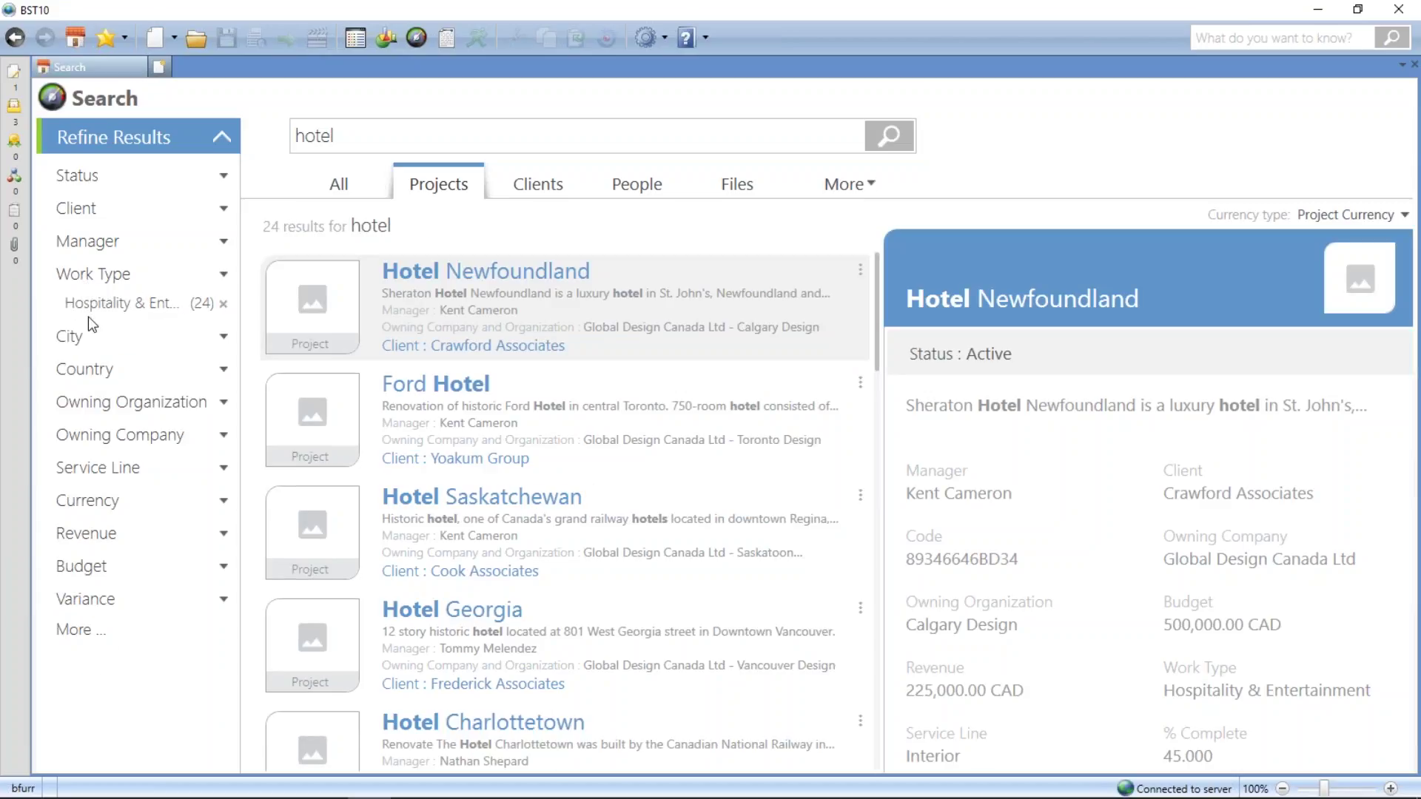
Filter the hotel projects by the cities Toronto and Calgary.
click(74, 340)
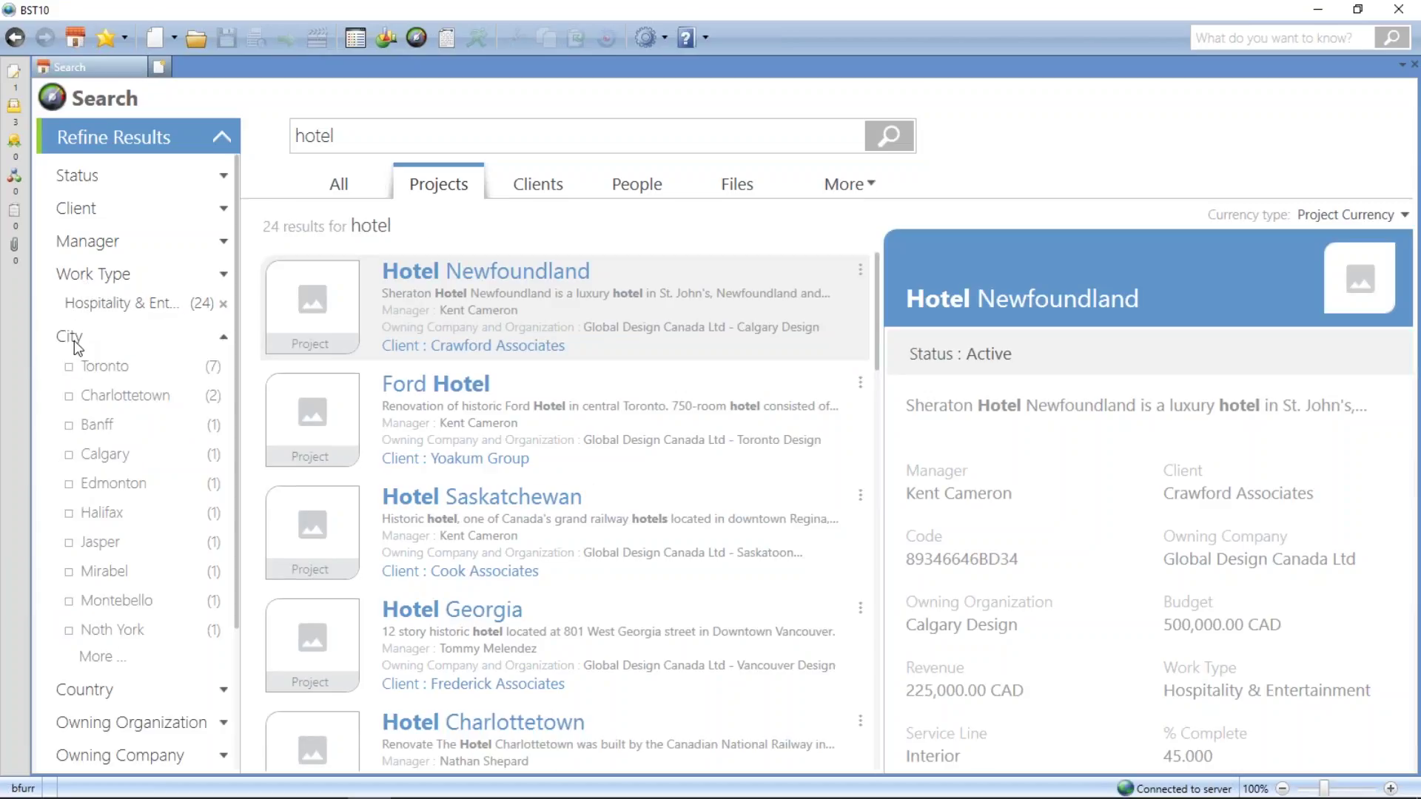
click(70, 368)
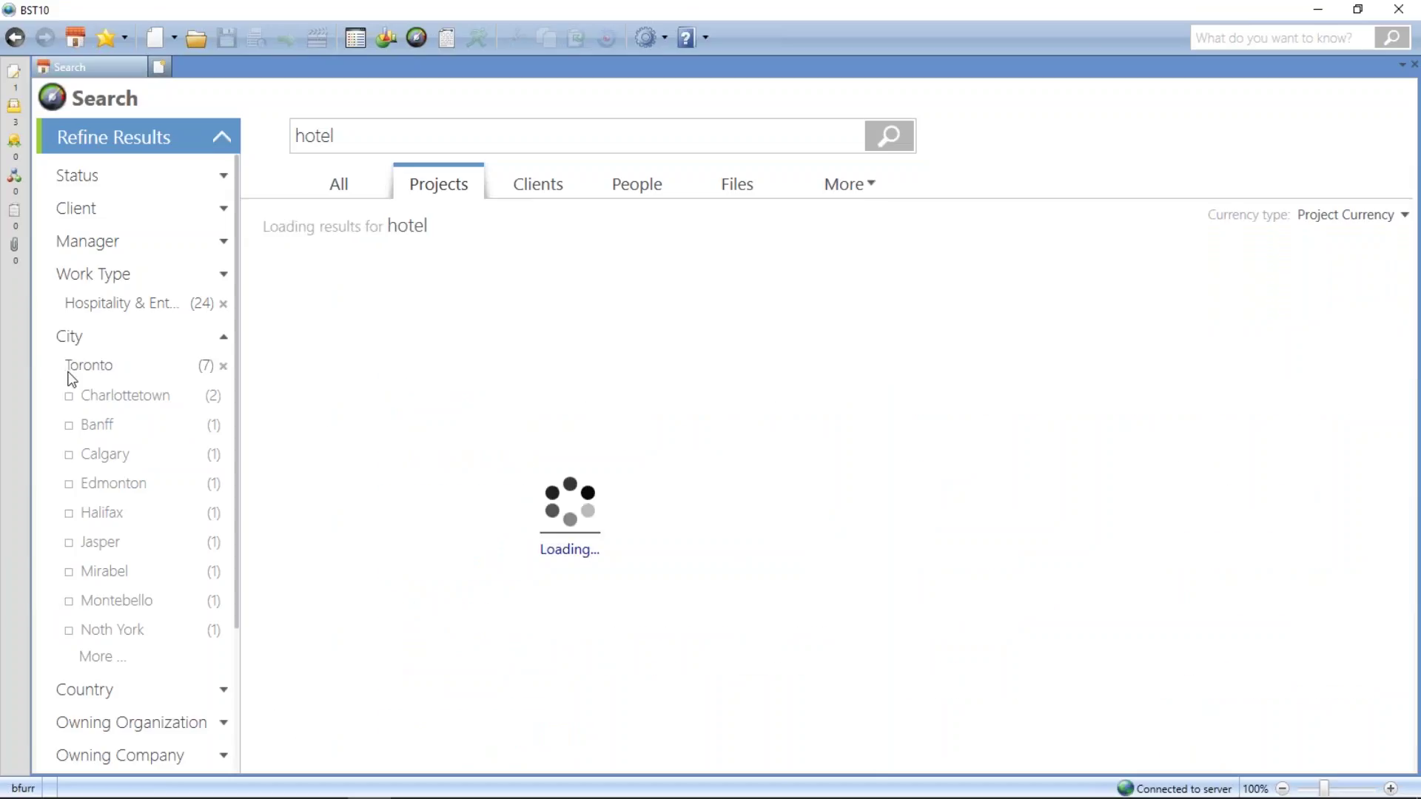
click(74, 453)
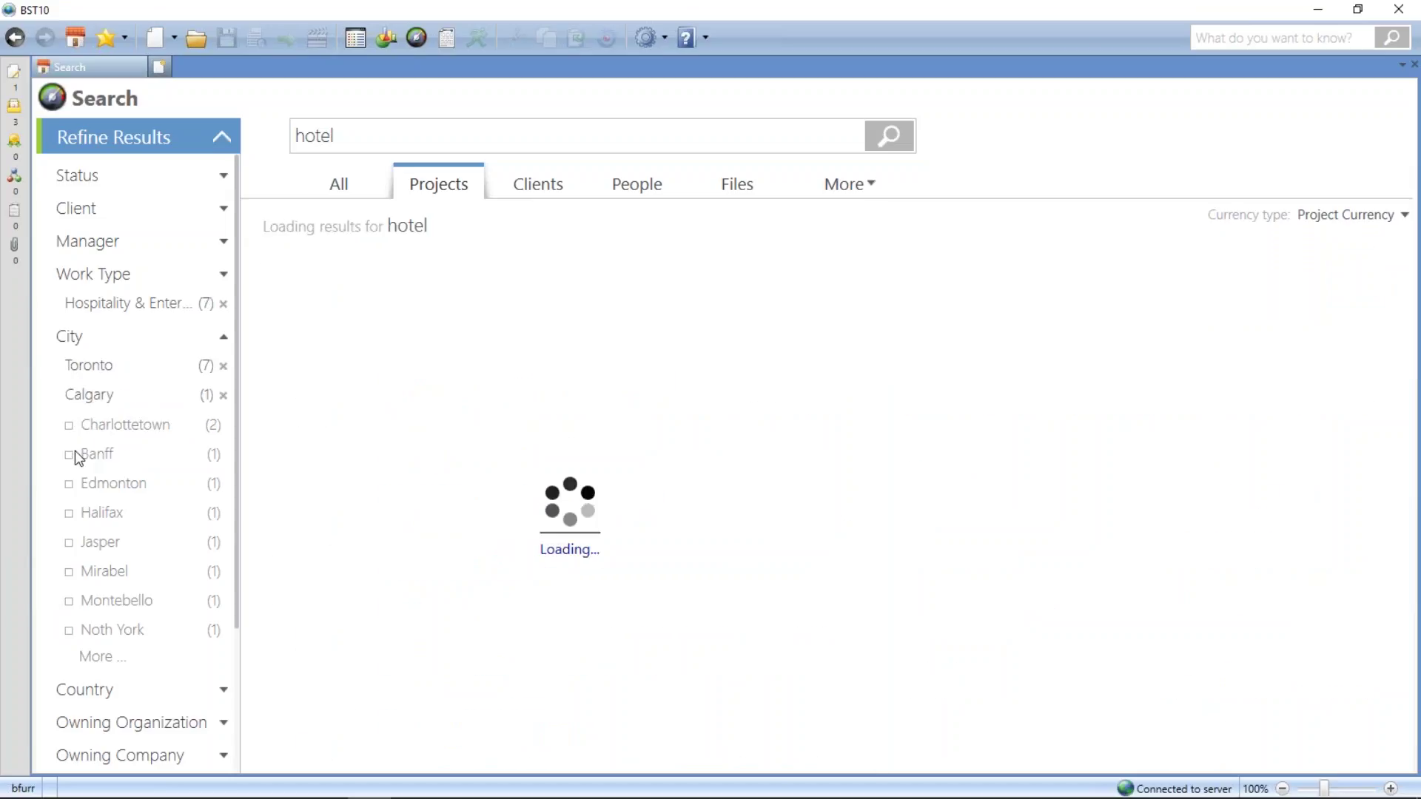
click(92, 336)
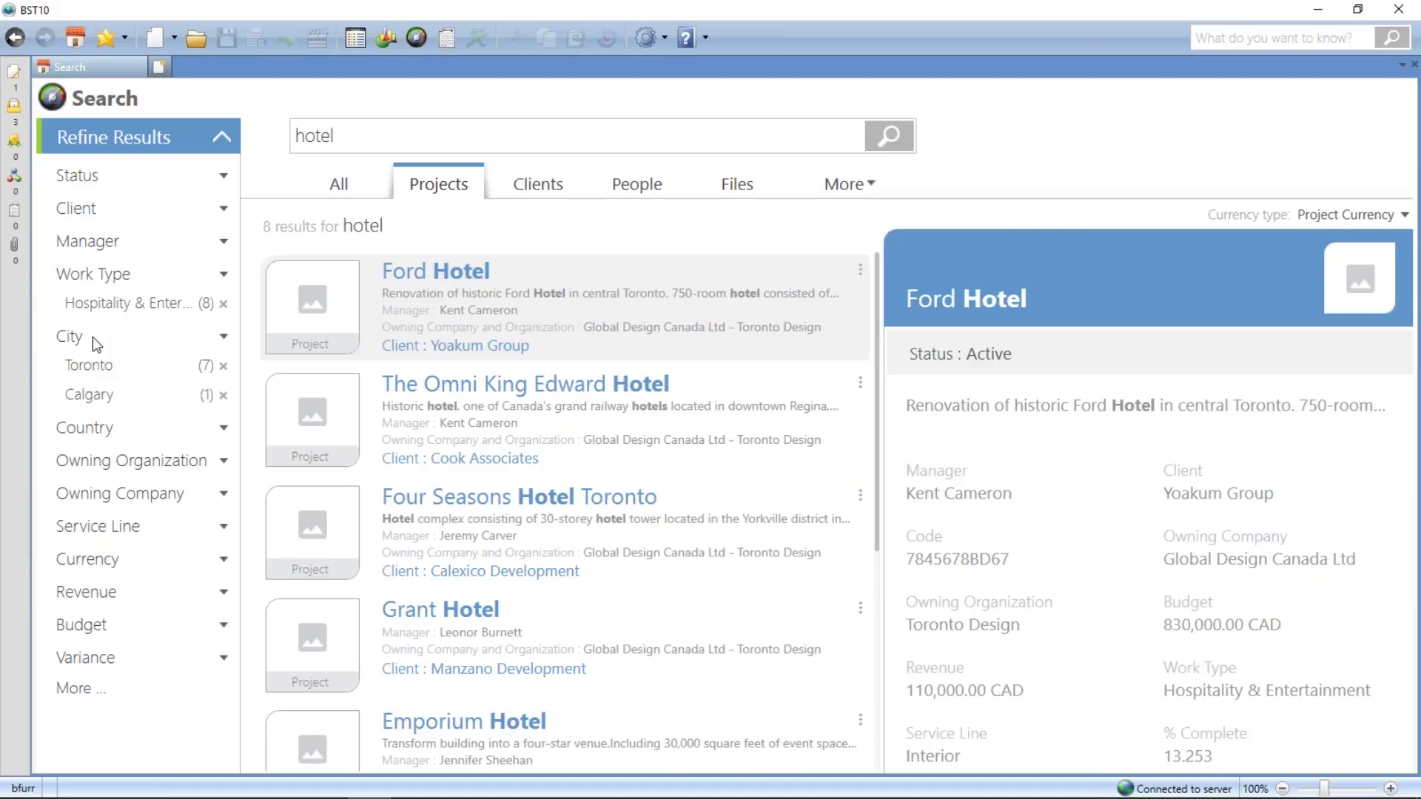
Show the additional refinement filters and restrict the projects to a Profit % of 20 - 40.
click(78, 689)
scroll(98, 647, down, 6)
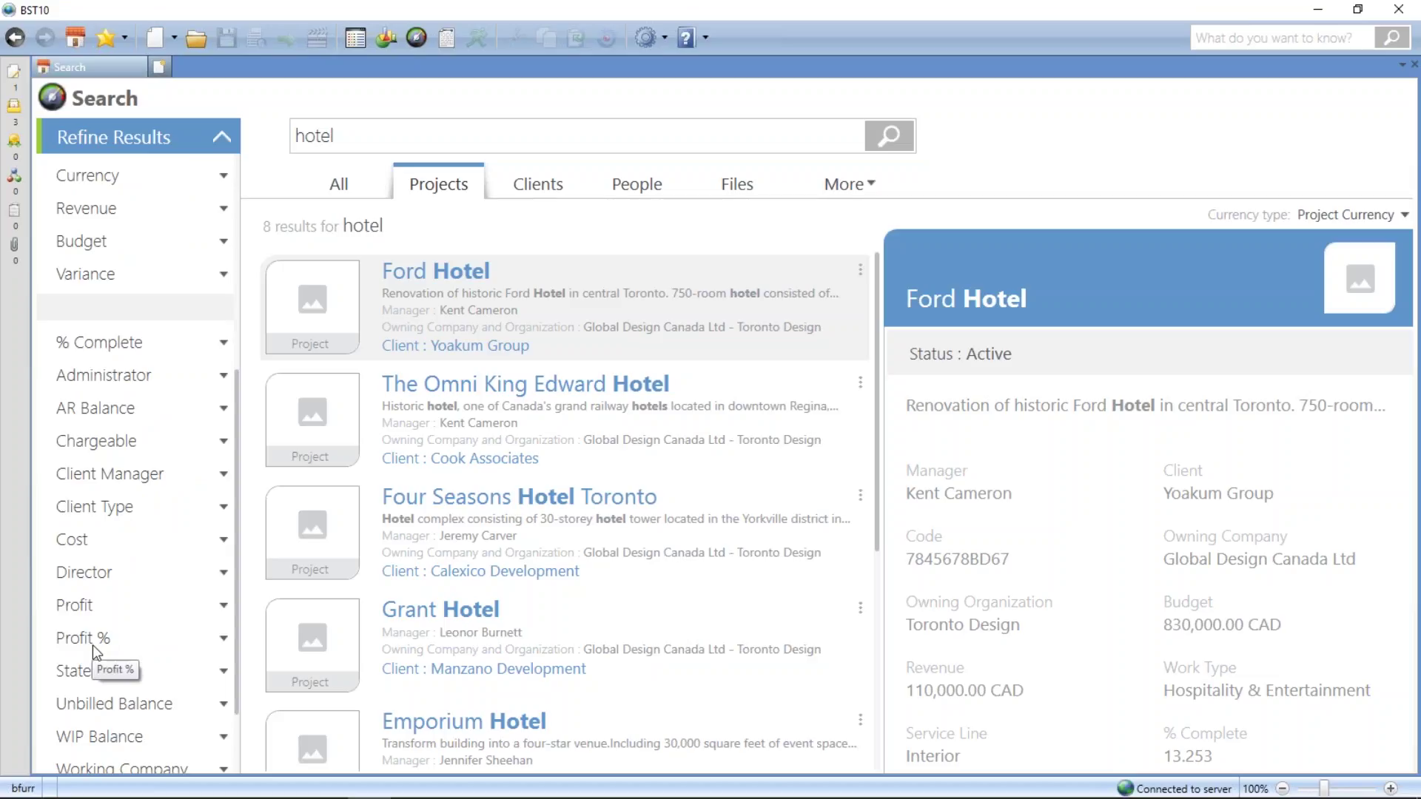
click(94, 646)
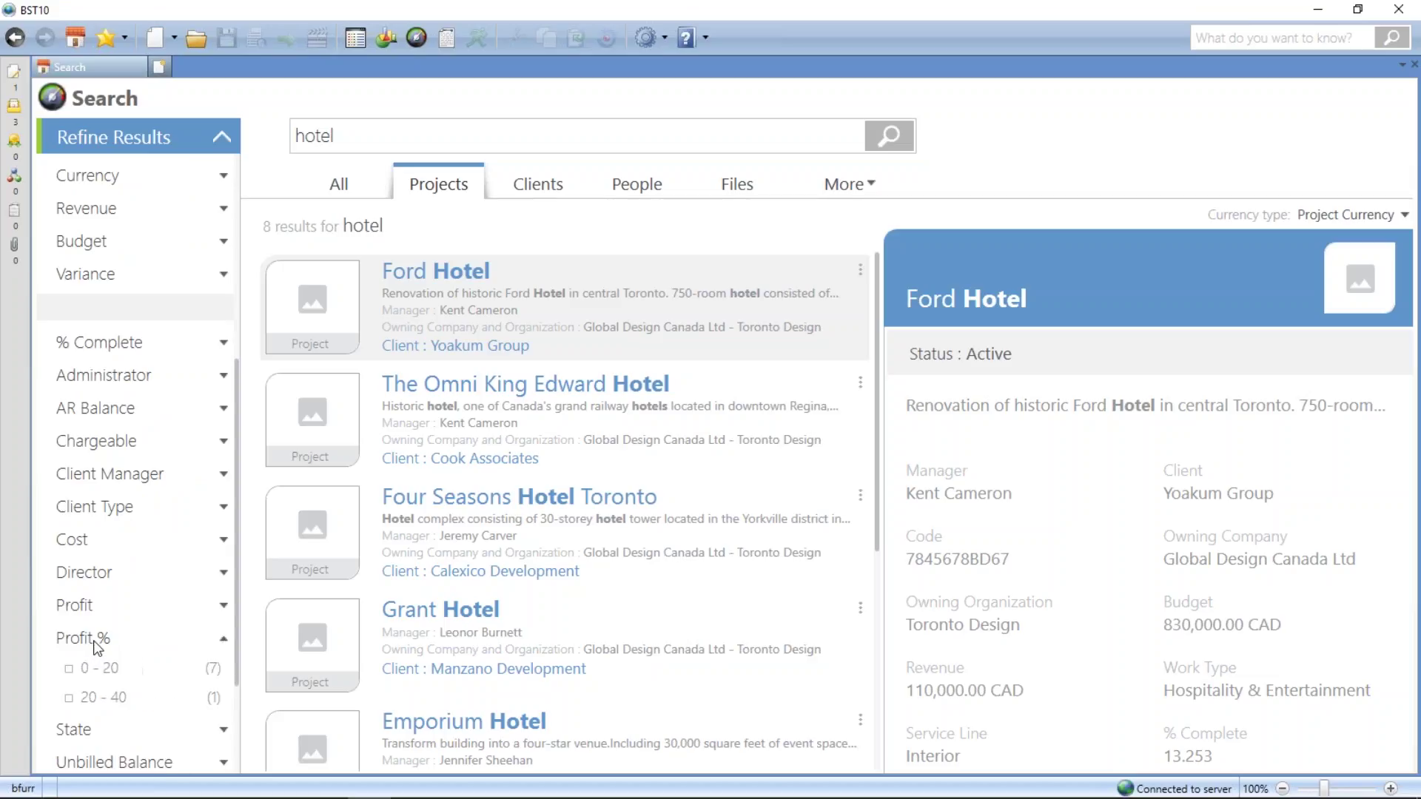
click(70, 698)
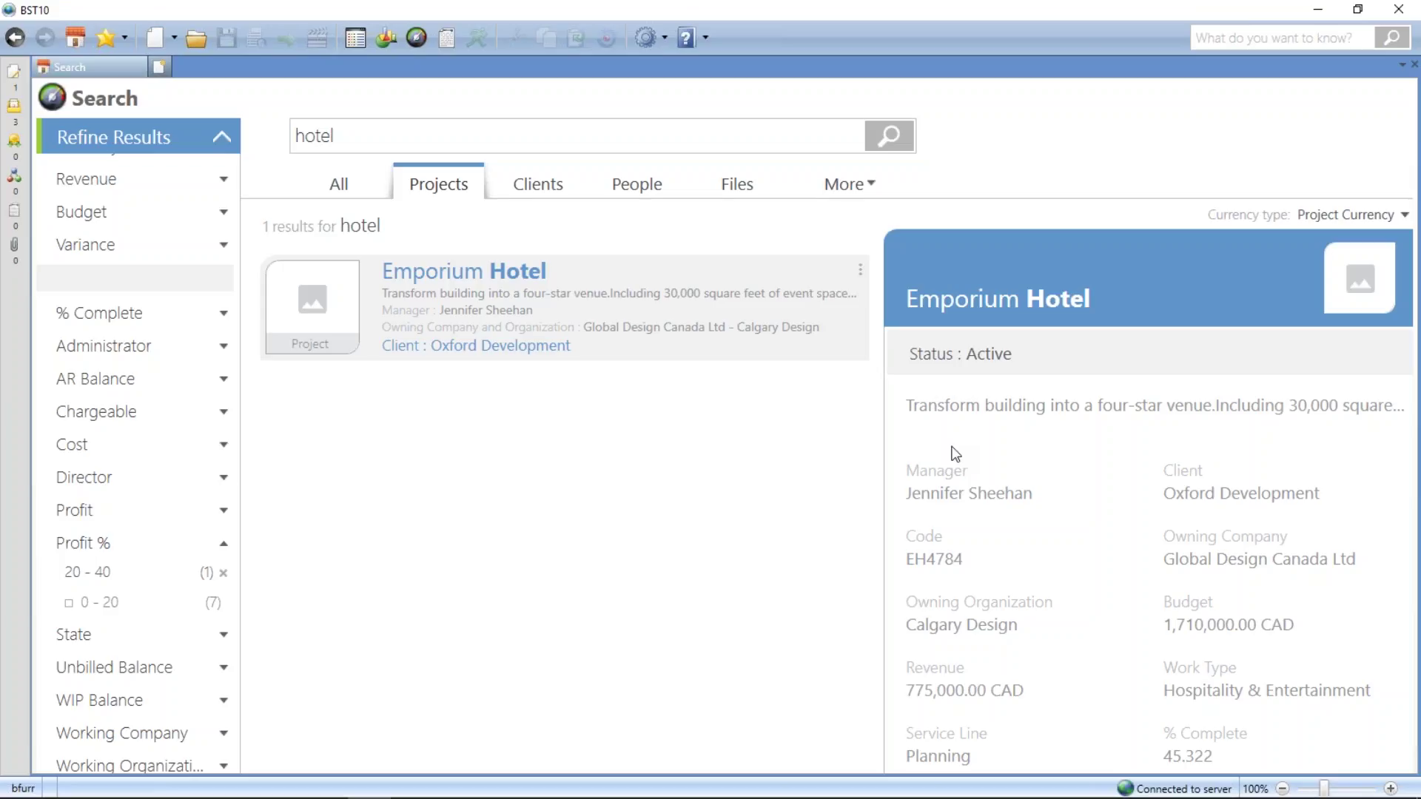
Open the Project and Resource Management Dashboard for the Emporium Hotel project and review its scorecard, charts, task and aging sections.
scroll(975, 469, down, 3)
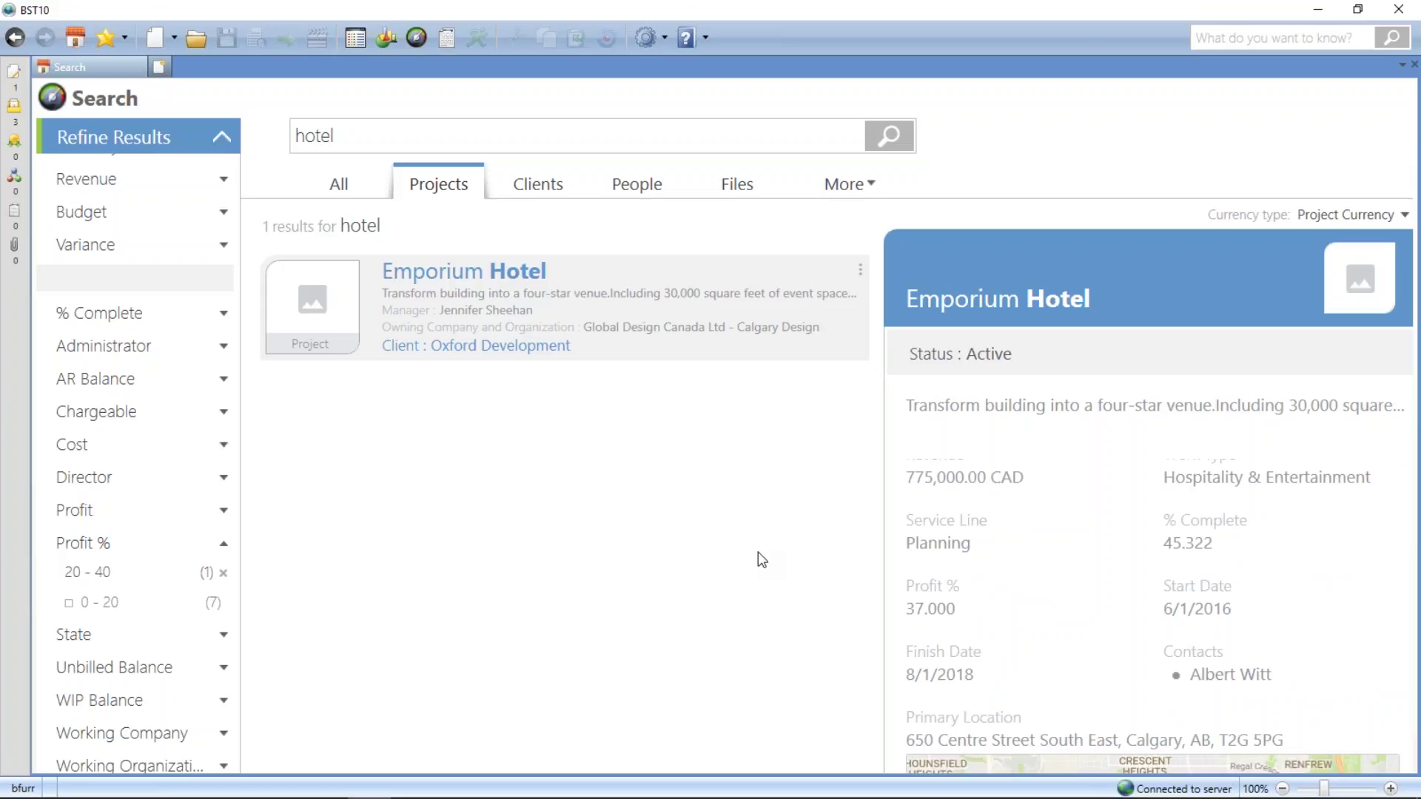
click(861, 269)
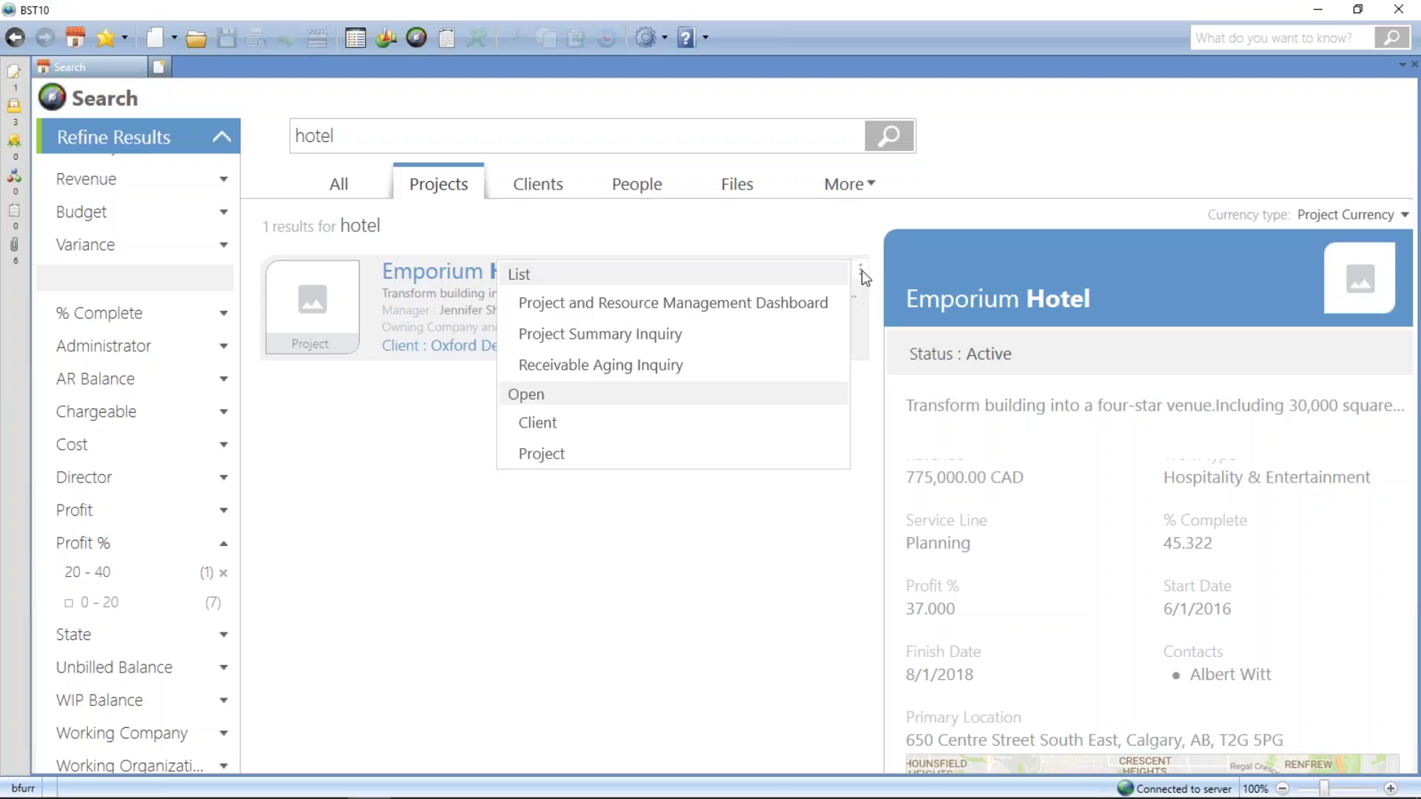
click(760, 309)
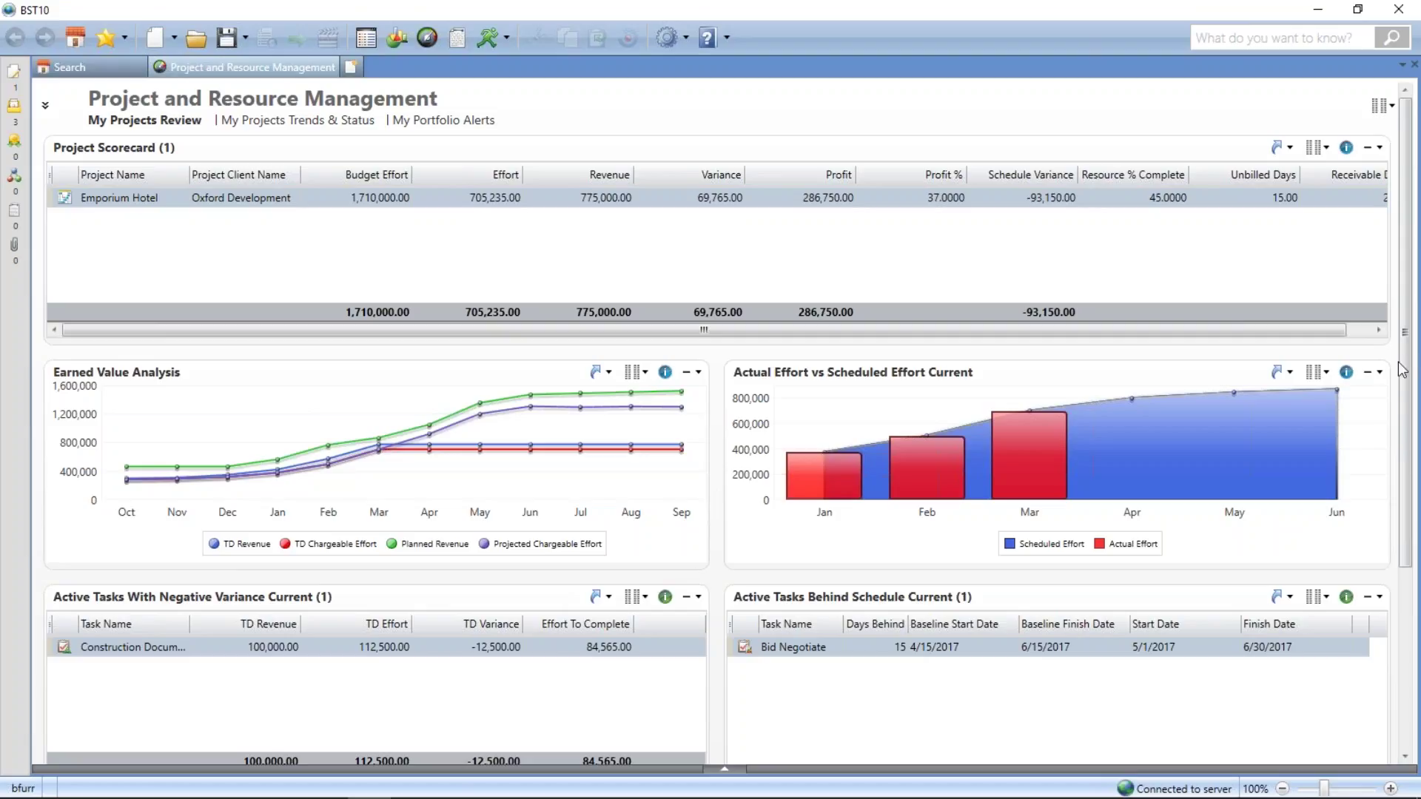
drag(1409, 363, 1417, 603)
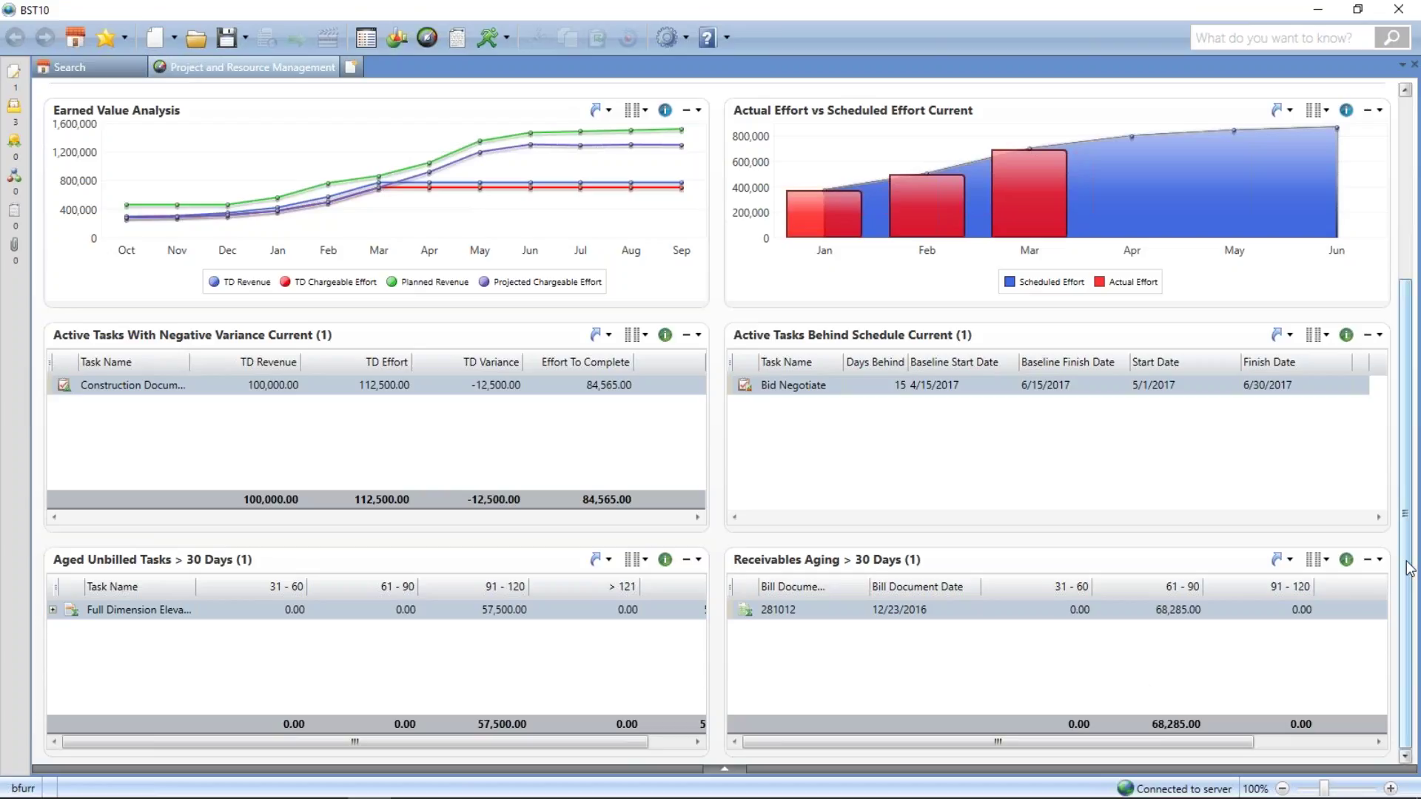
drag(1410, 569, 1415, 381)
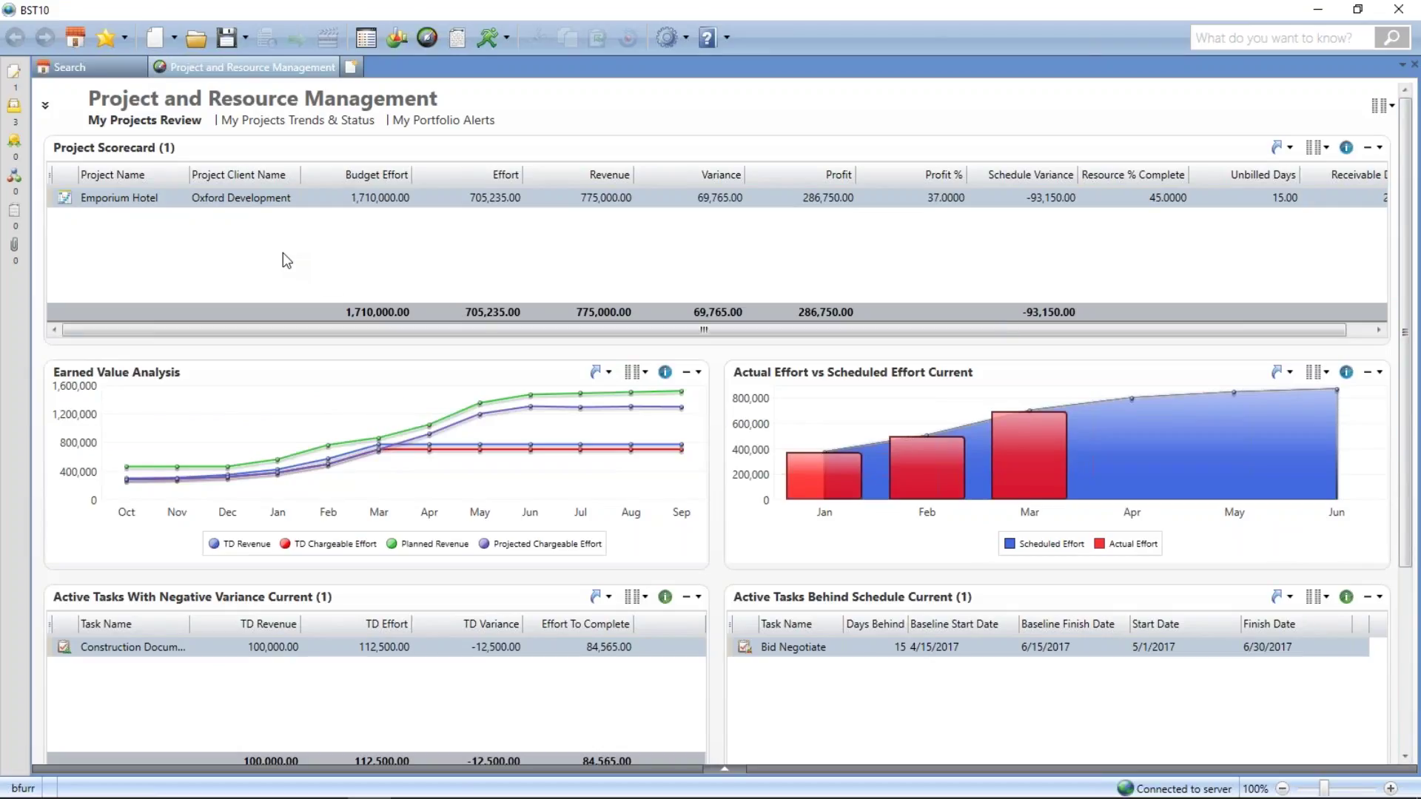
Open the Emporium Hotel project record from the Project Scorecard and display its pricing terms.
right_click(139, 194)
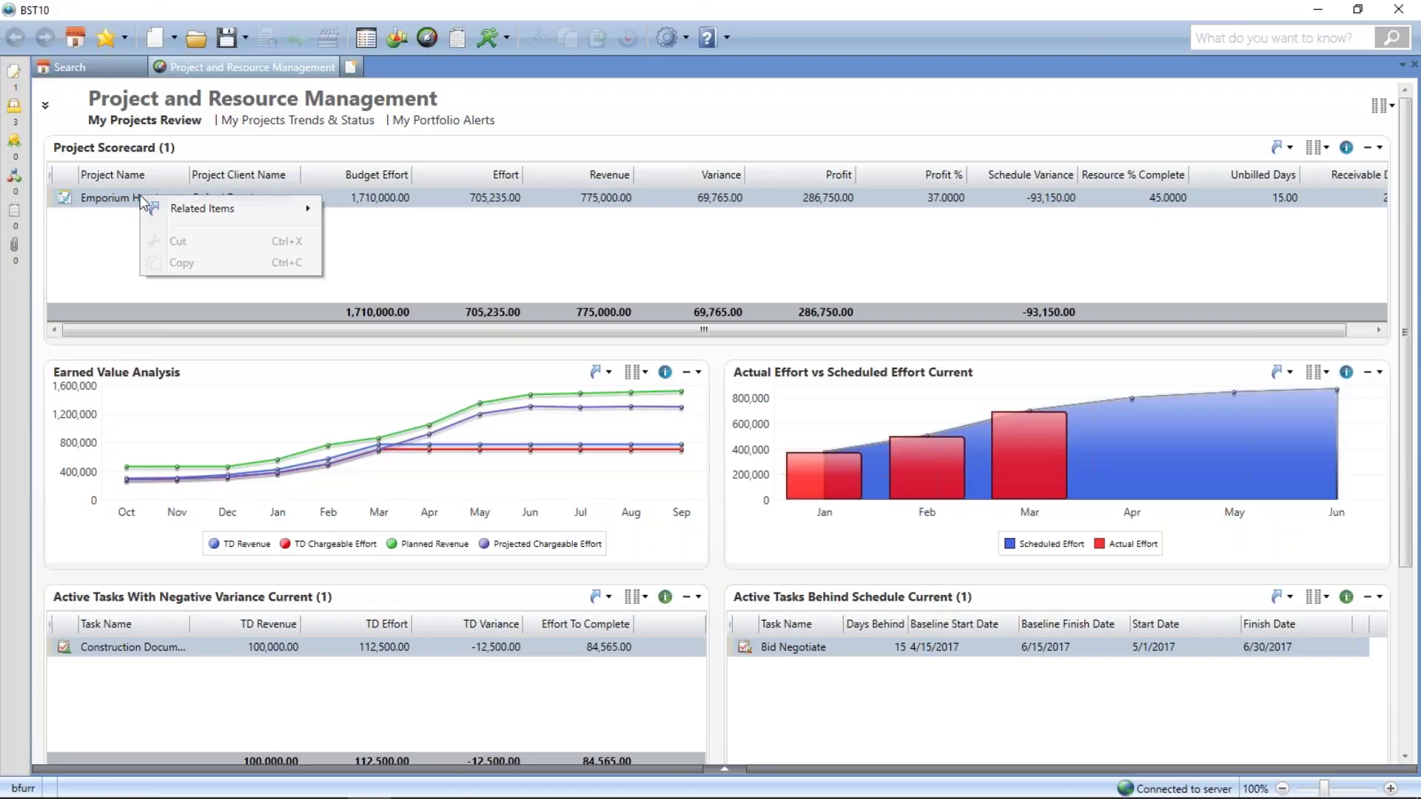
mouse_move(157, 213)
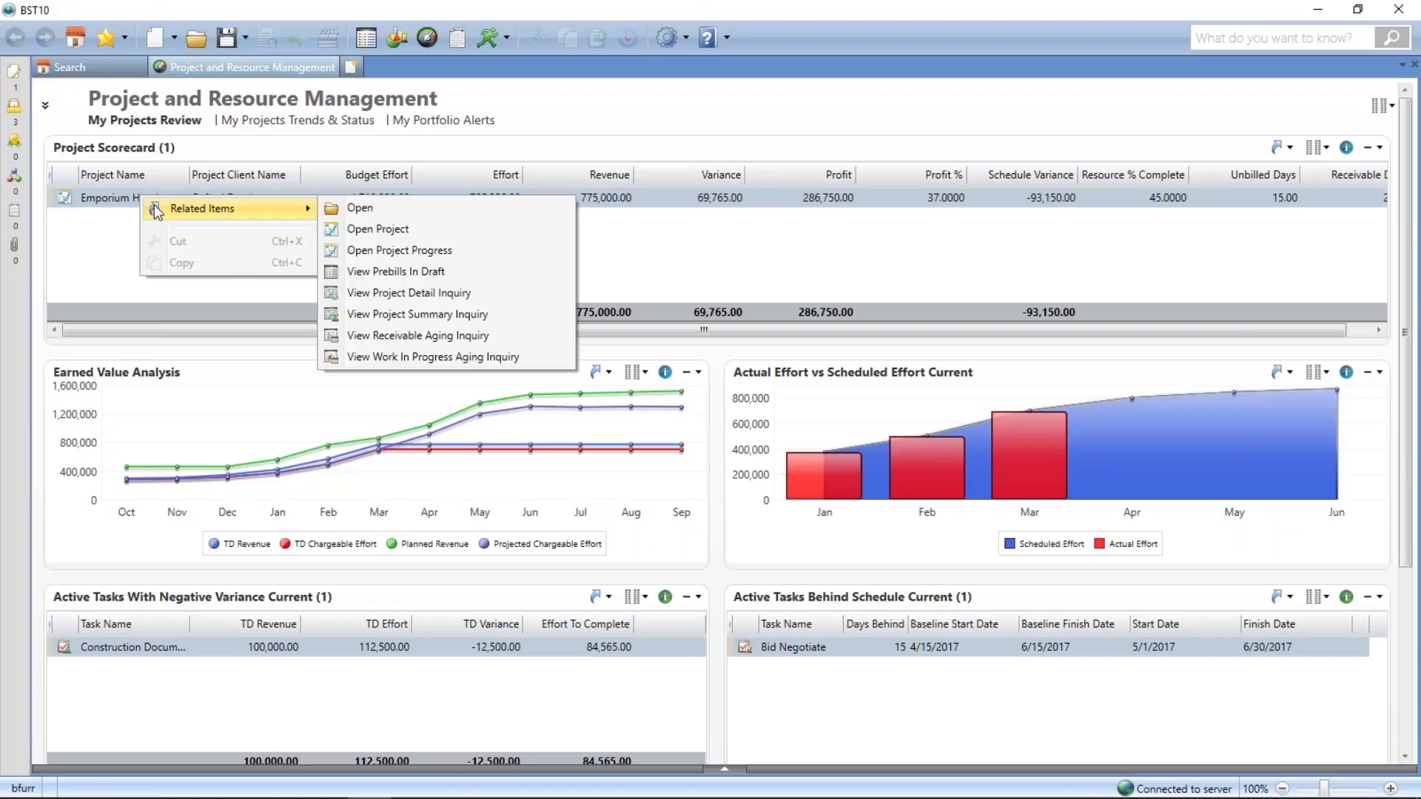
click(360, 229)
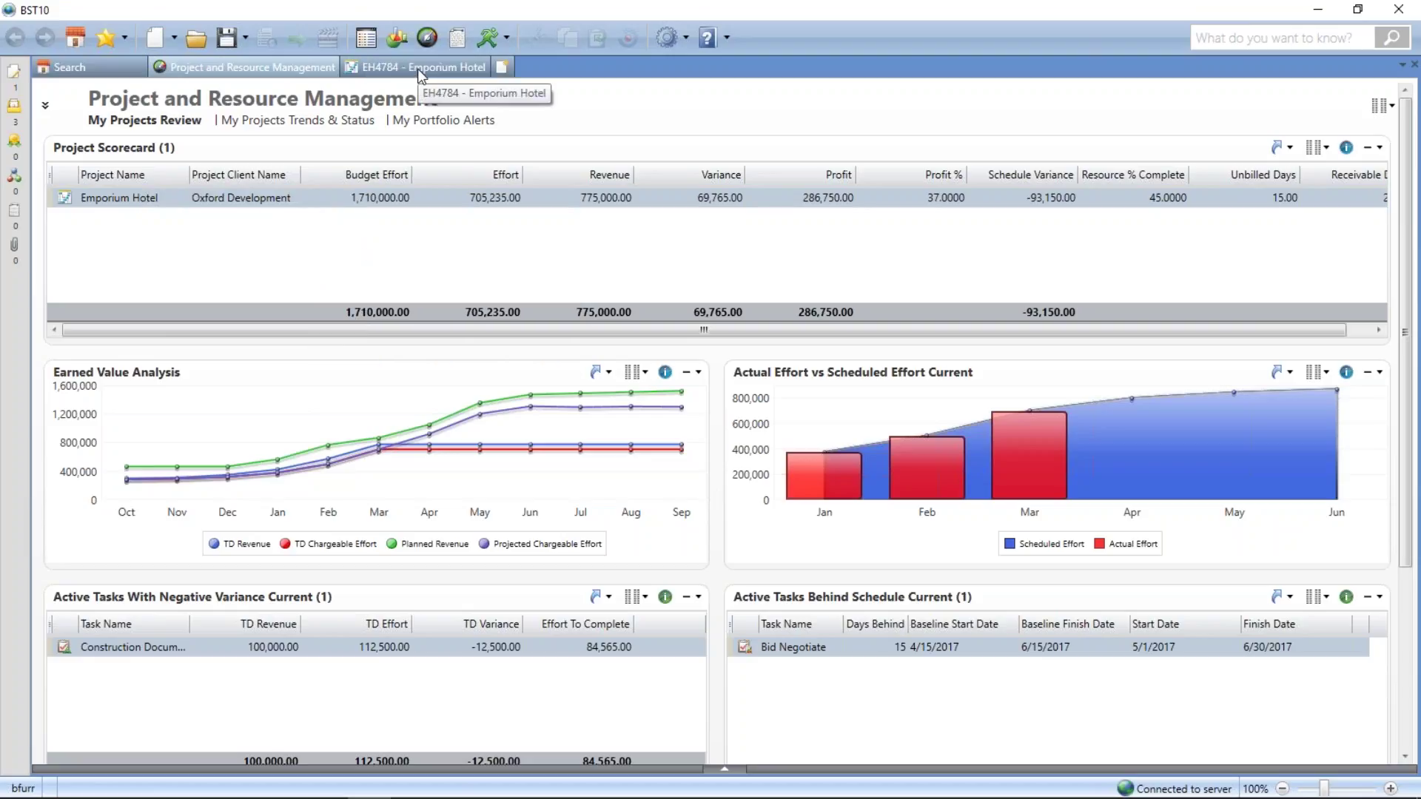
click(417, 68)
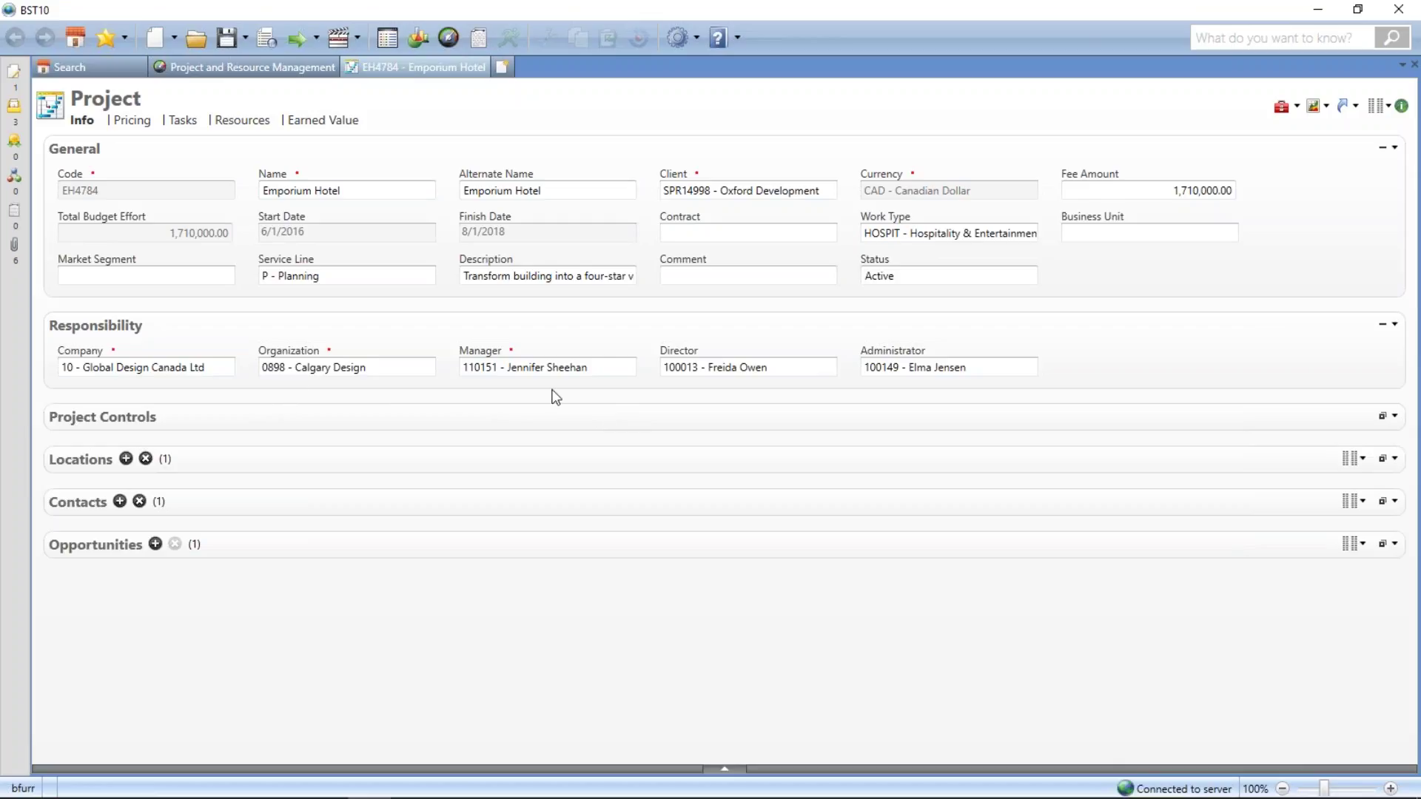
click(126, 123)
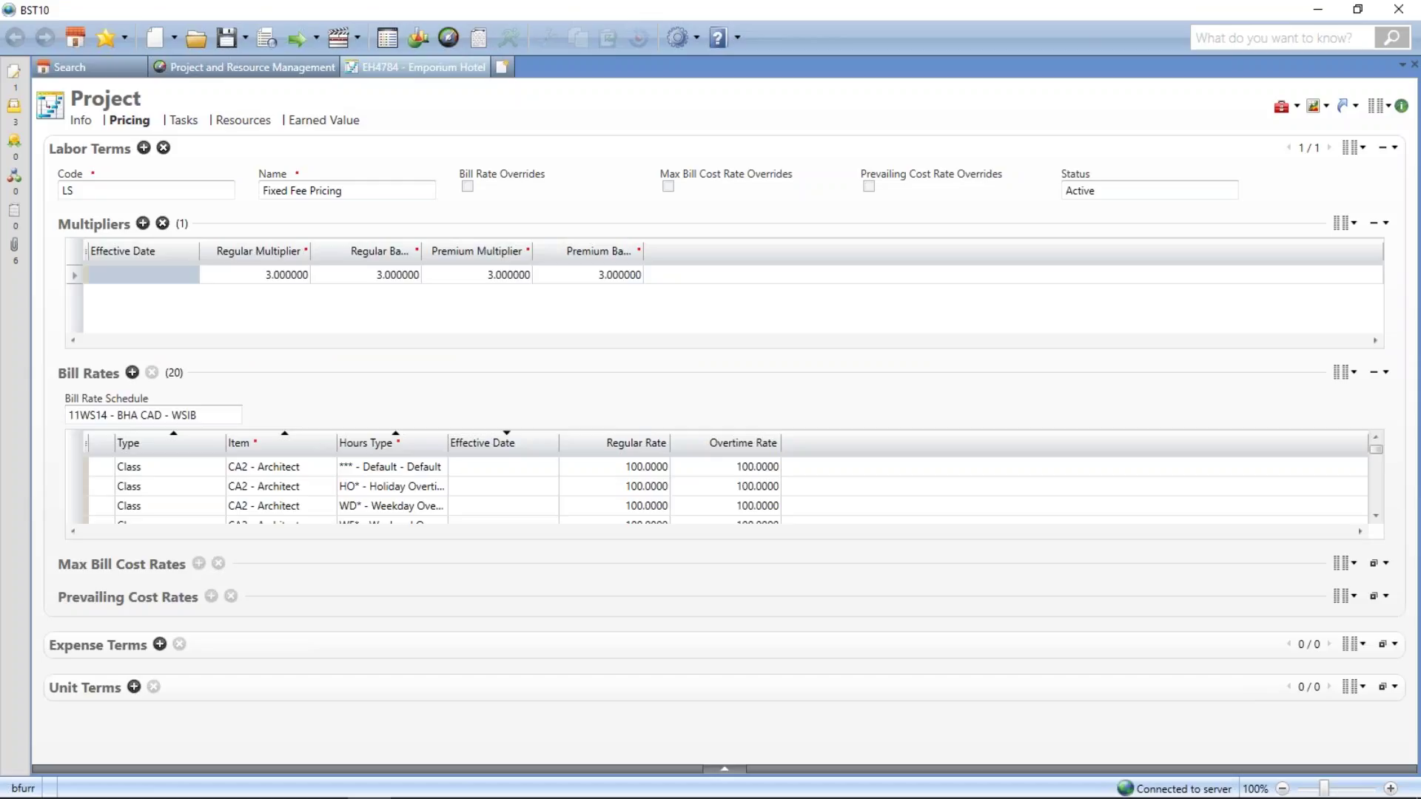
Display the project's tasks, with the Gantt timeline zoomed out to months and the task table widened to include Duration.
click(184, 121)
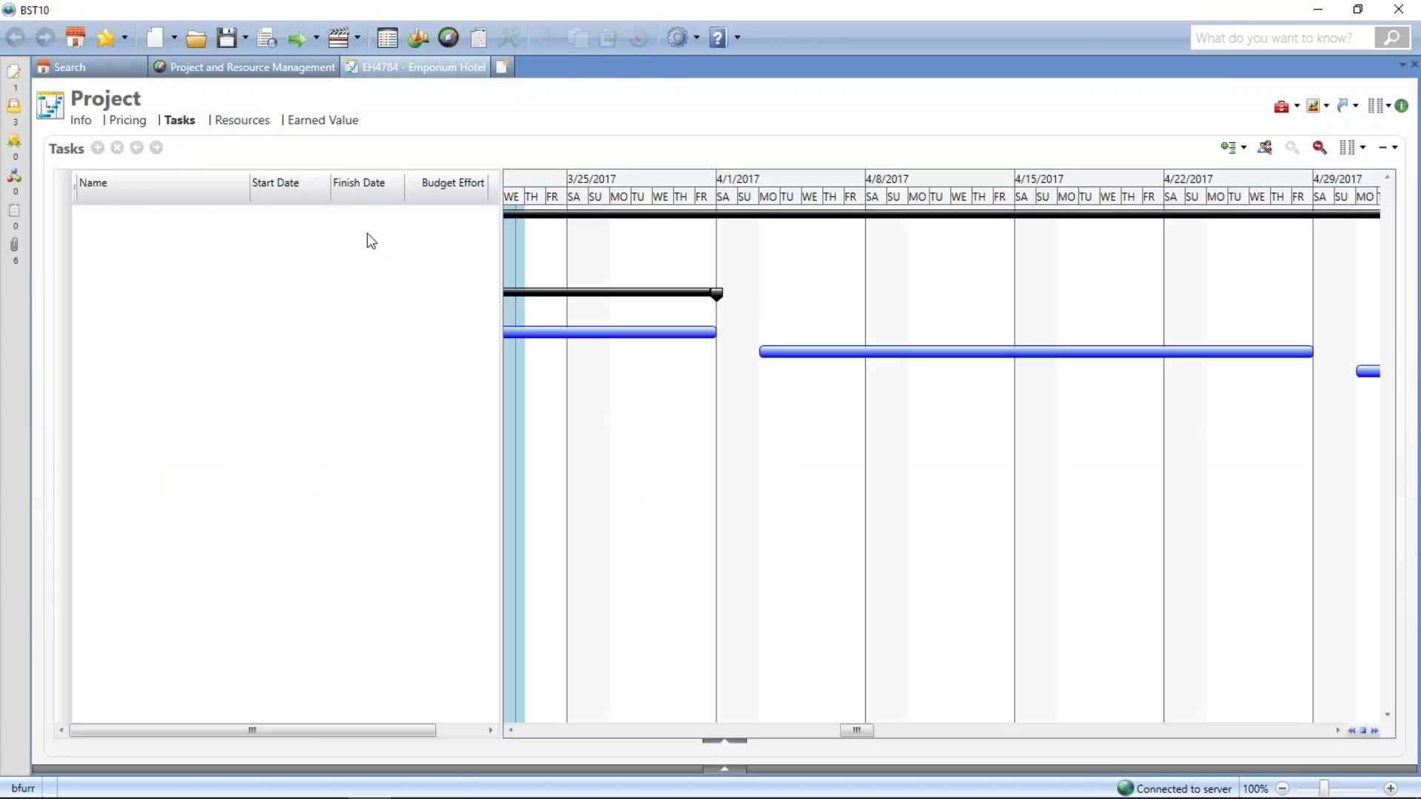
click(1321, 150)
click(1320, 150)
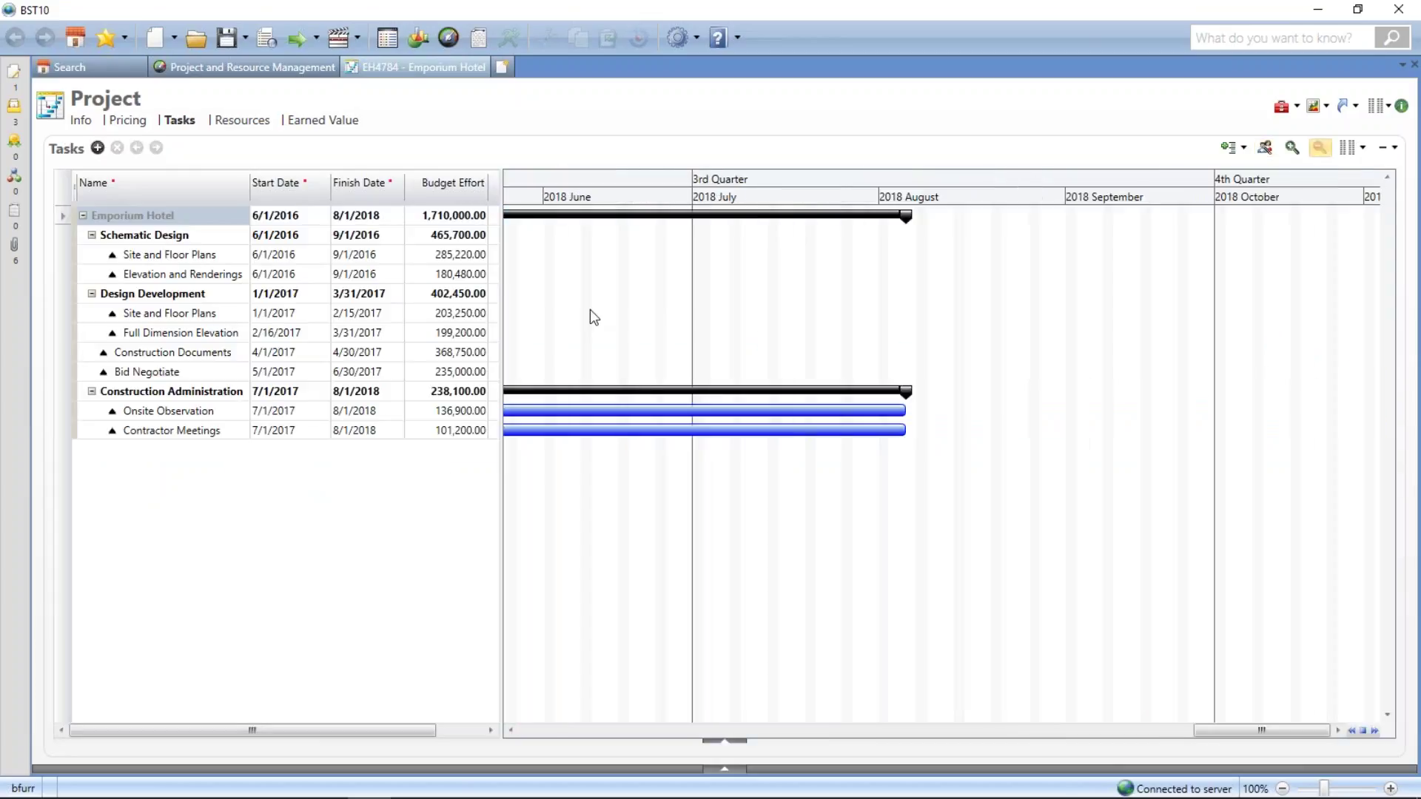
drag(502, 347, 569, 358)
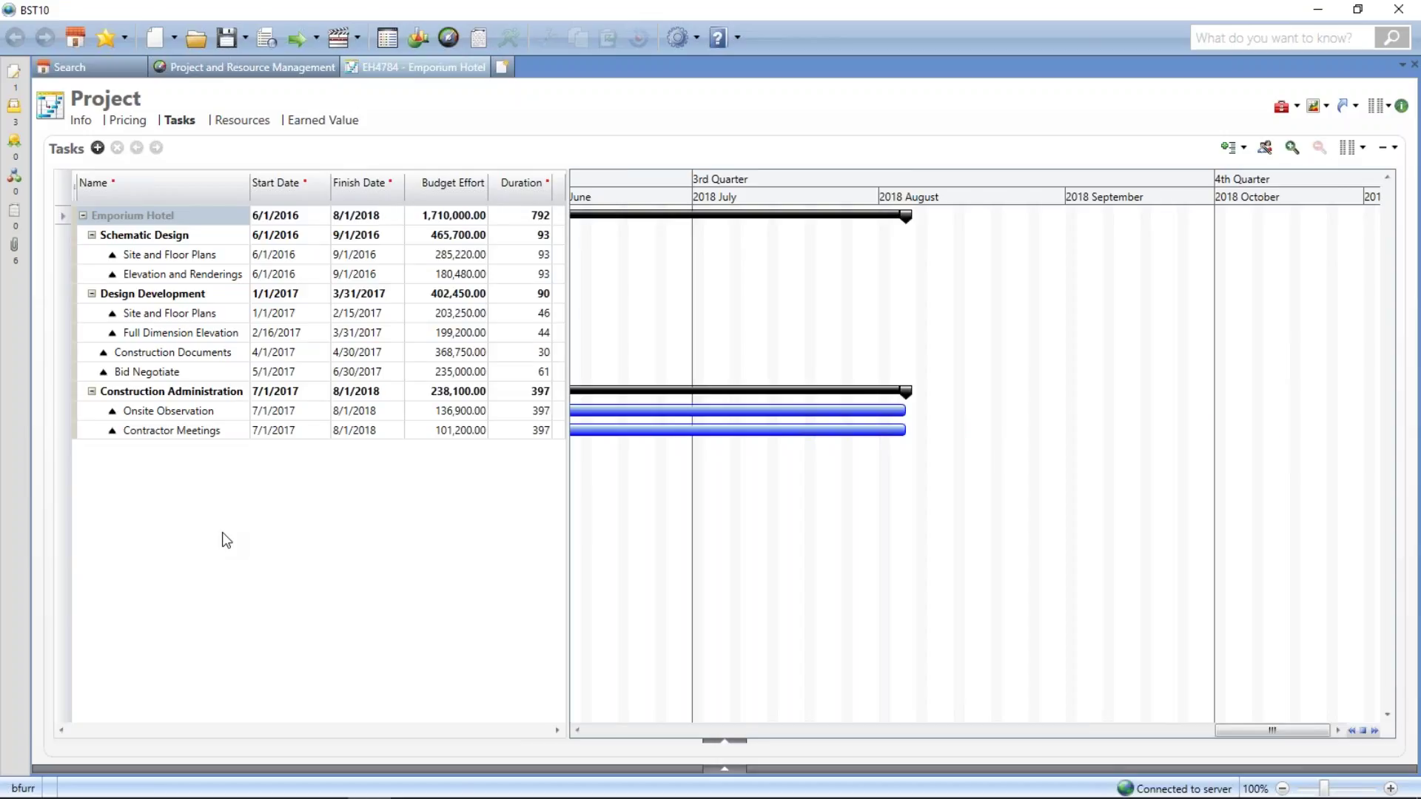
Examine the Emporium Hotel Gantt bars for the second quarter of 2018 and view the project's attachments.
drag(1226, 734, 1182, 739)
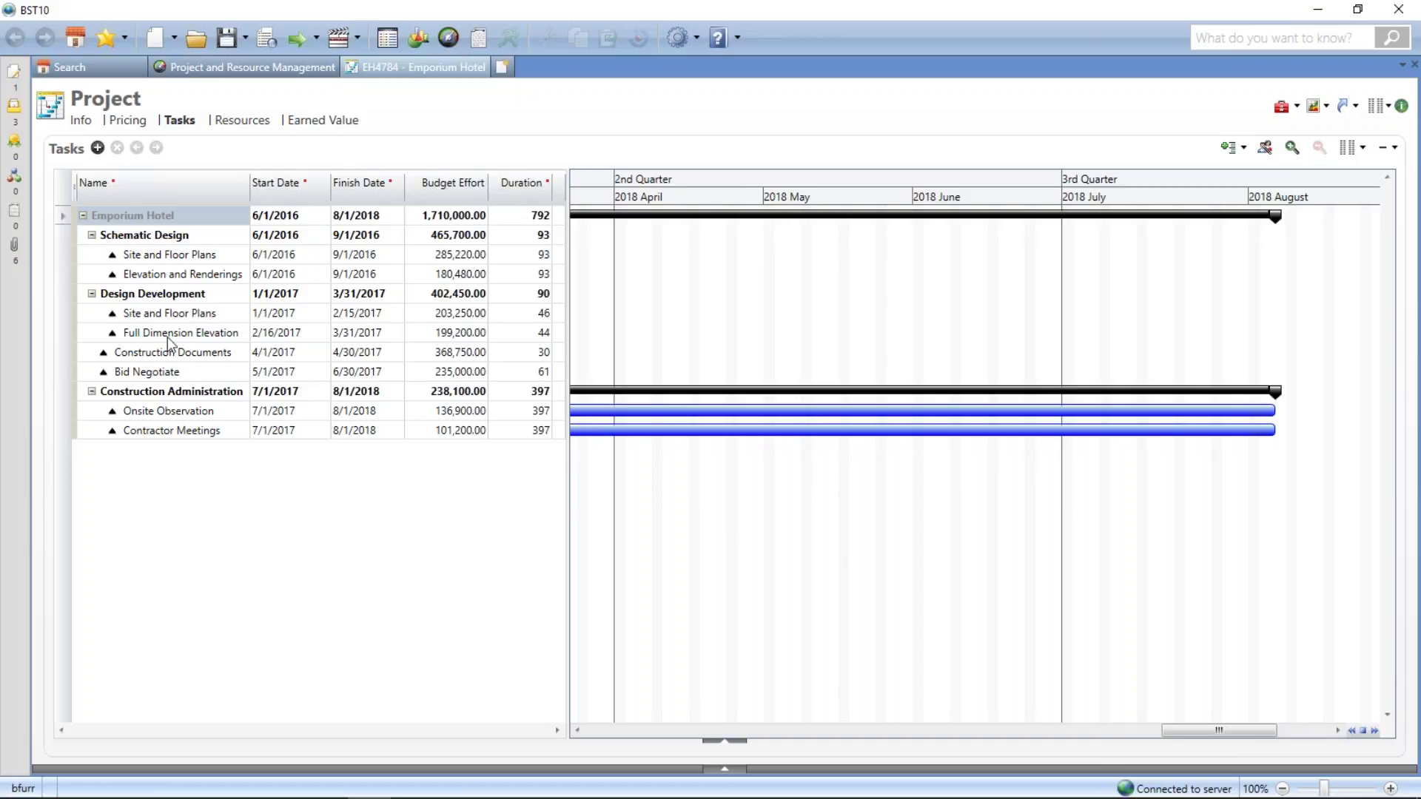
click(16, 247)
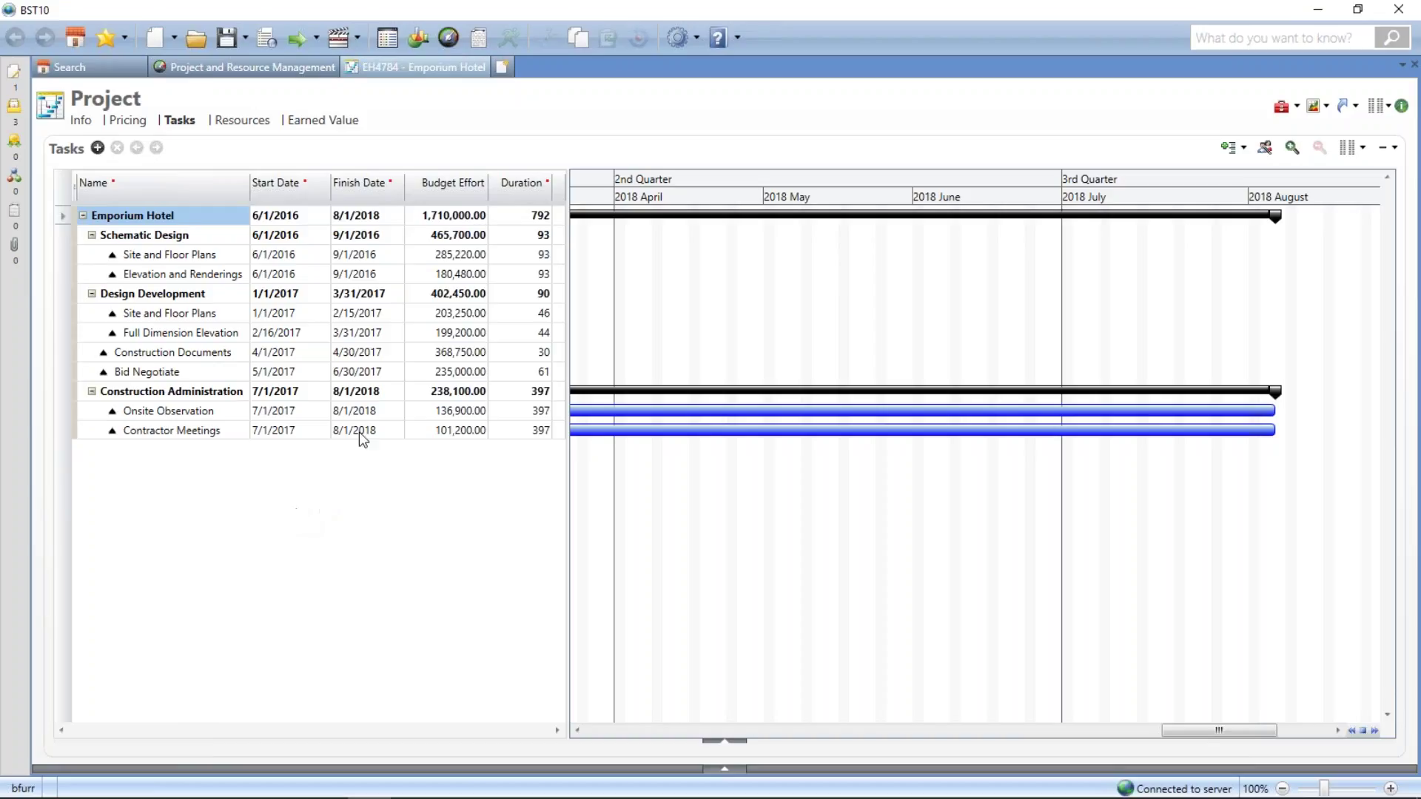
Find the project's manager in the People results for "hotel" and start a video call, dismissing the muted-speaker notice.
click(63, 64)
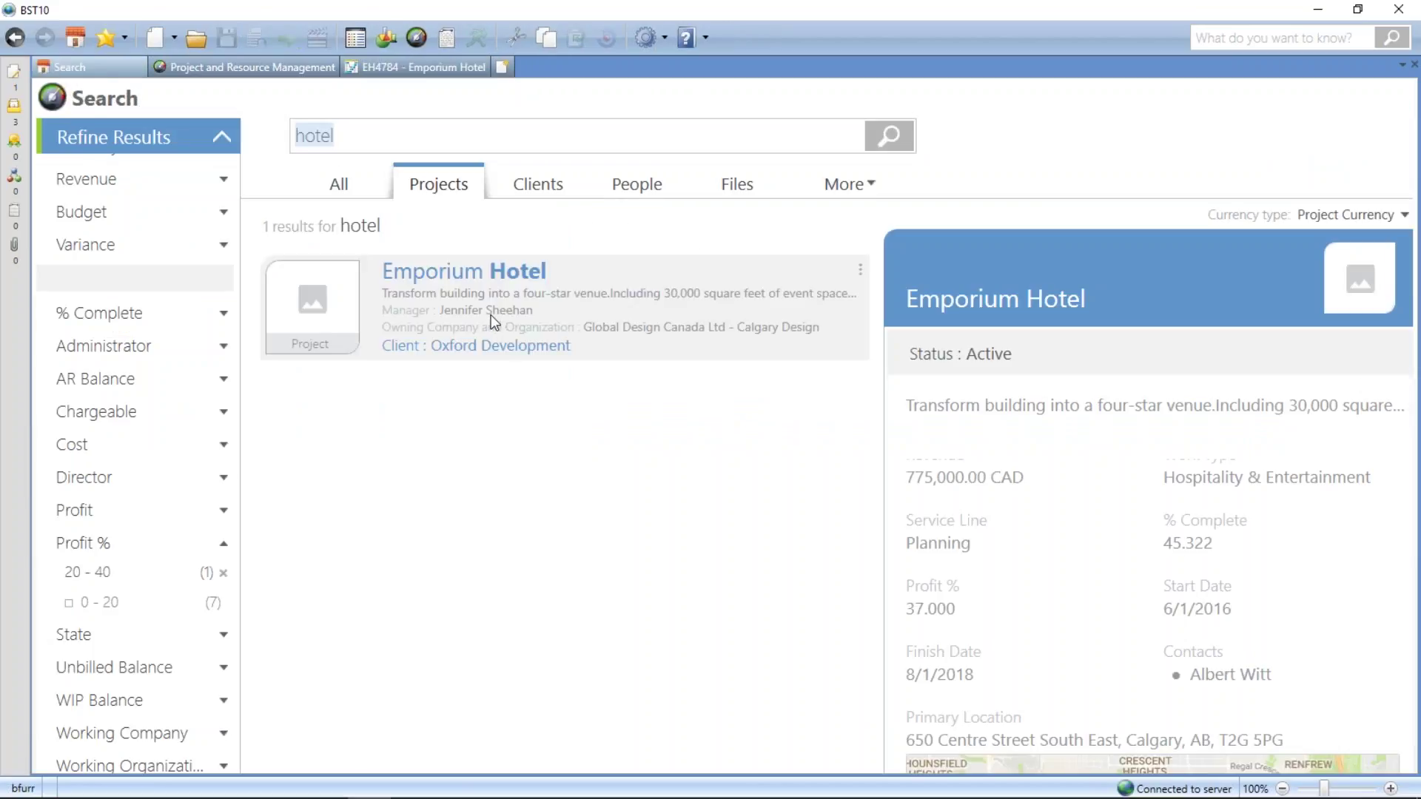
click(638, 185)
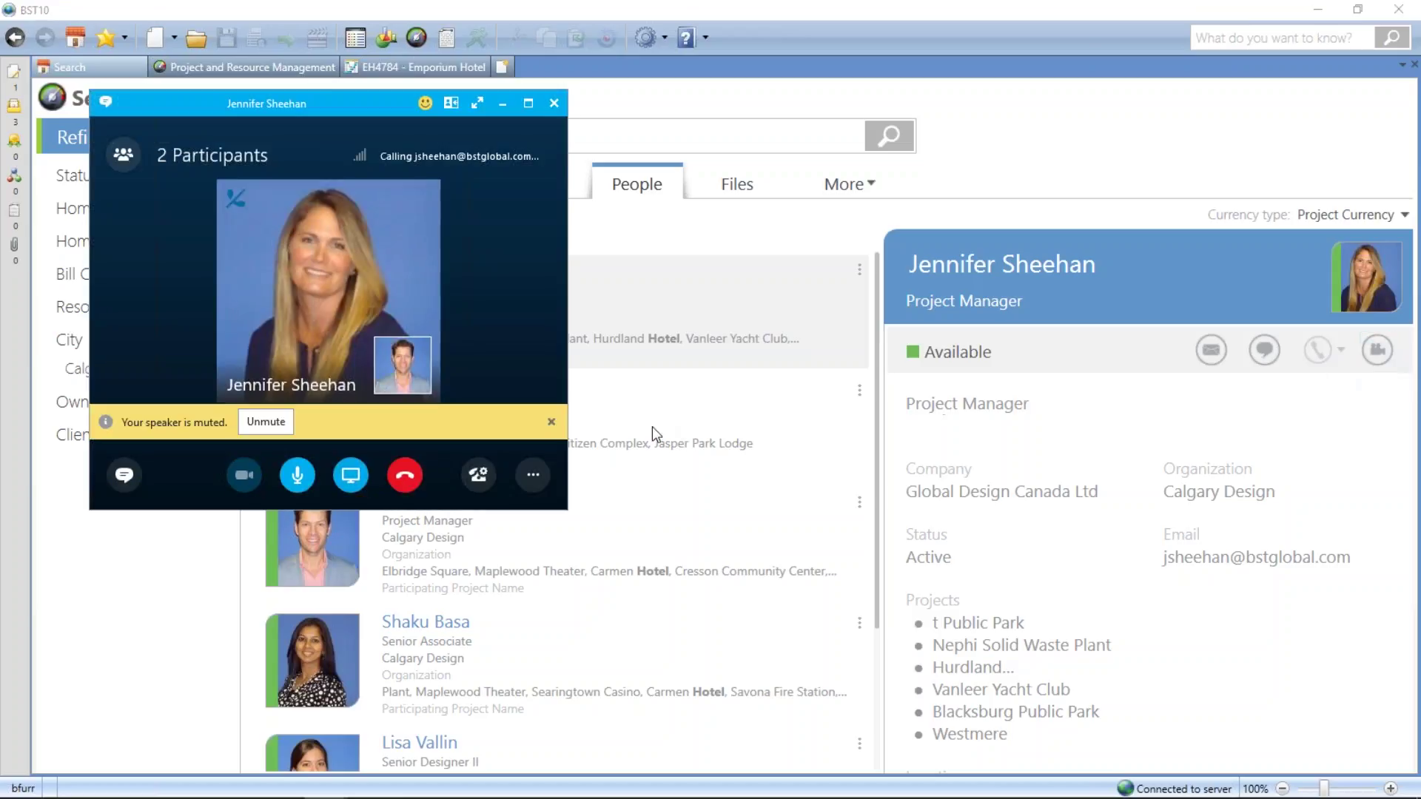
click(551, 422)
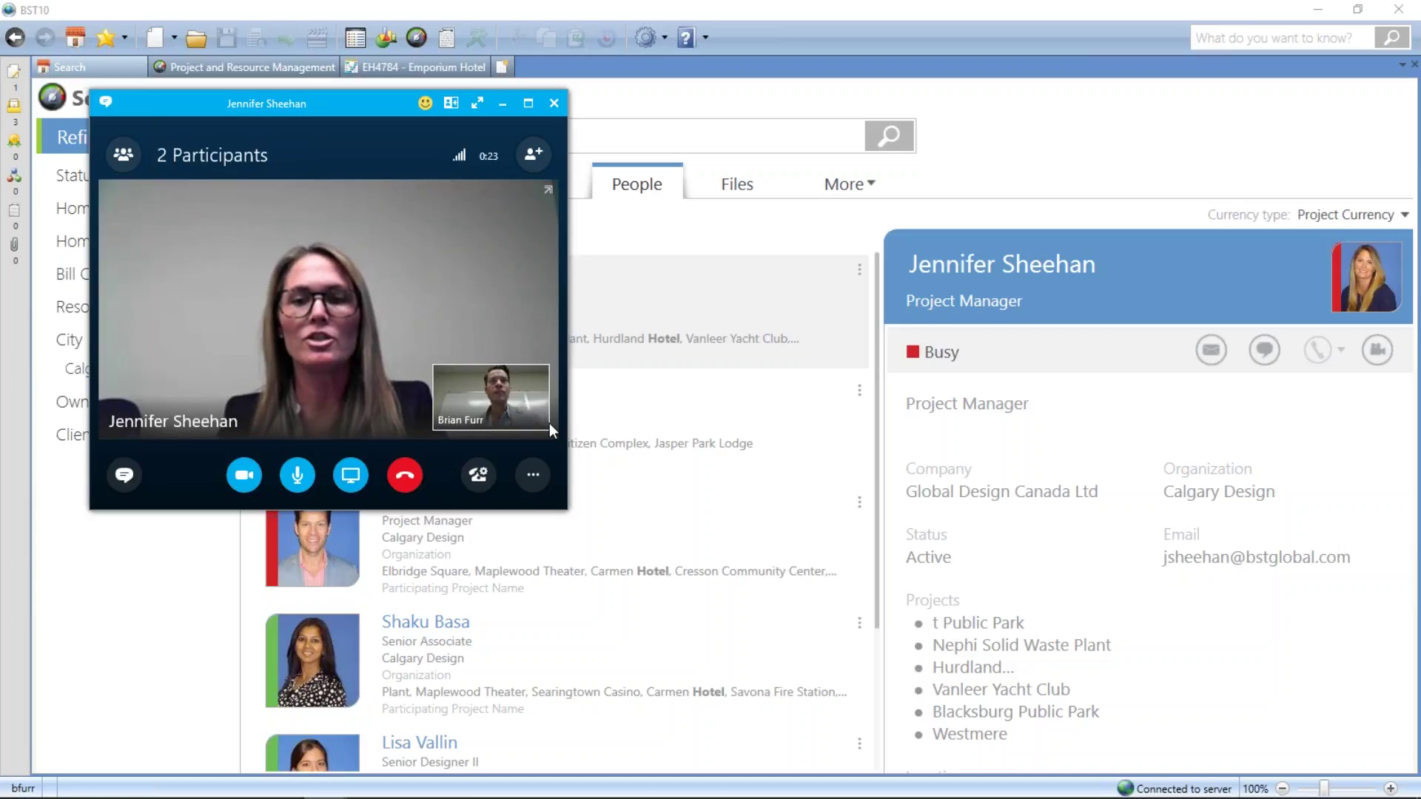
Search the files for "eh proposal".
click(736, 183)
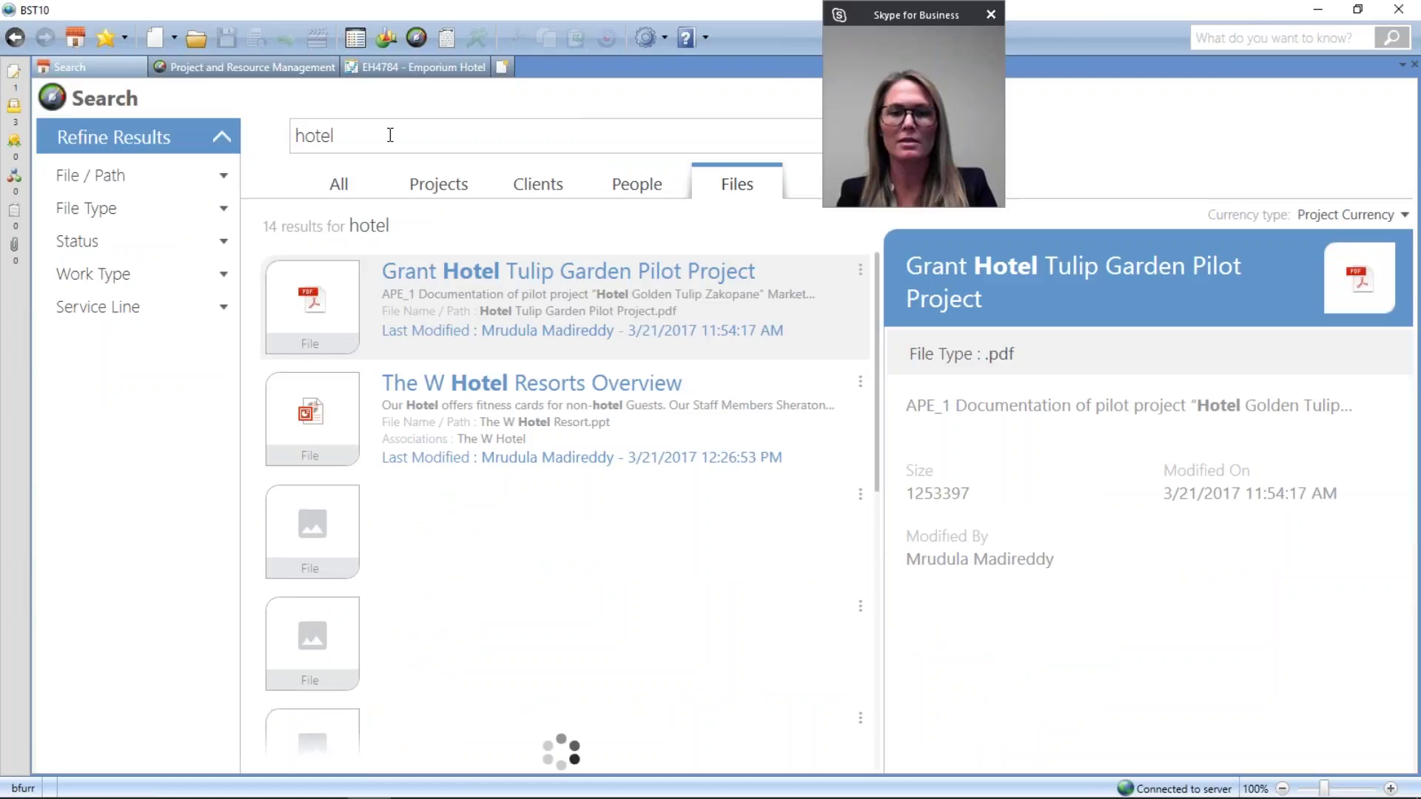
click(390, 135)
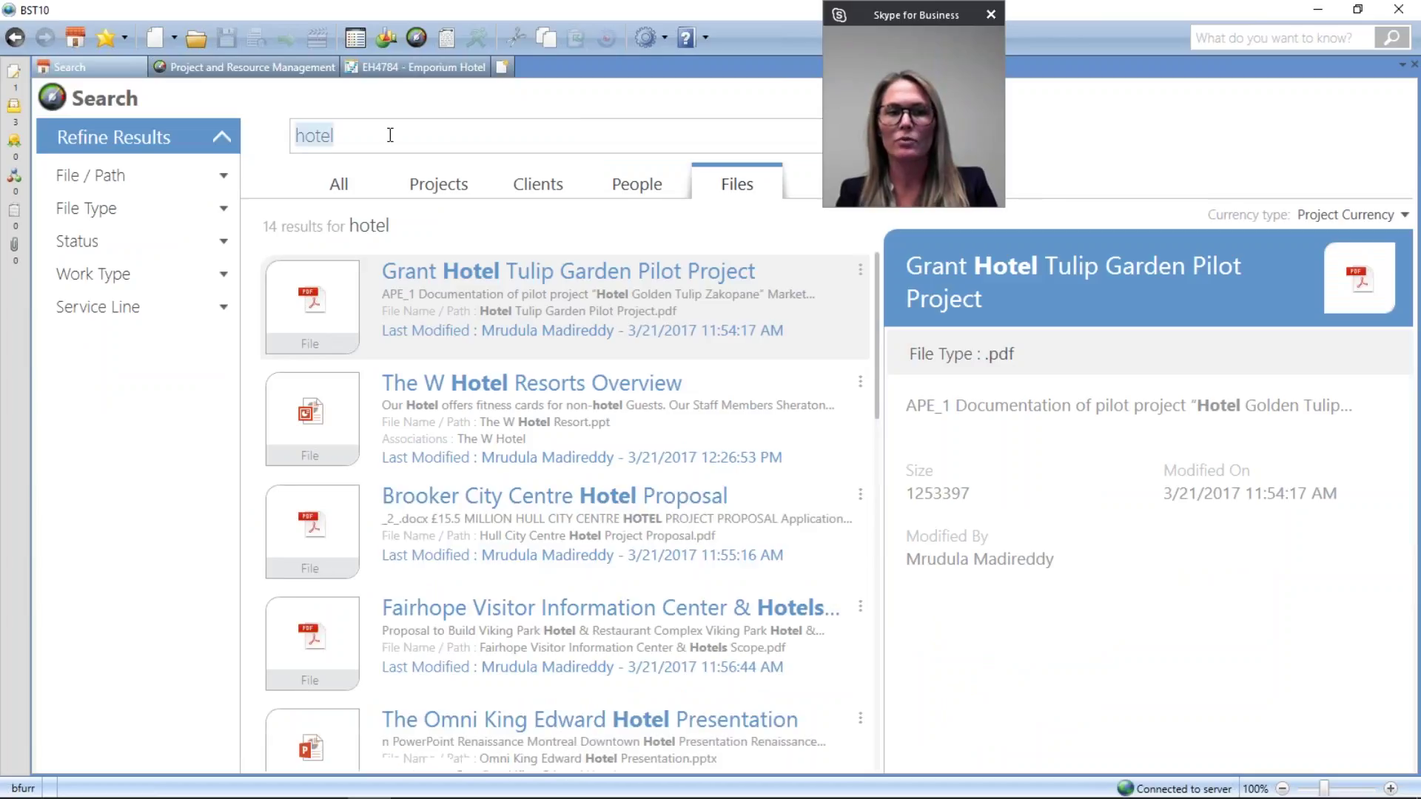
text(e)
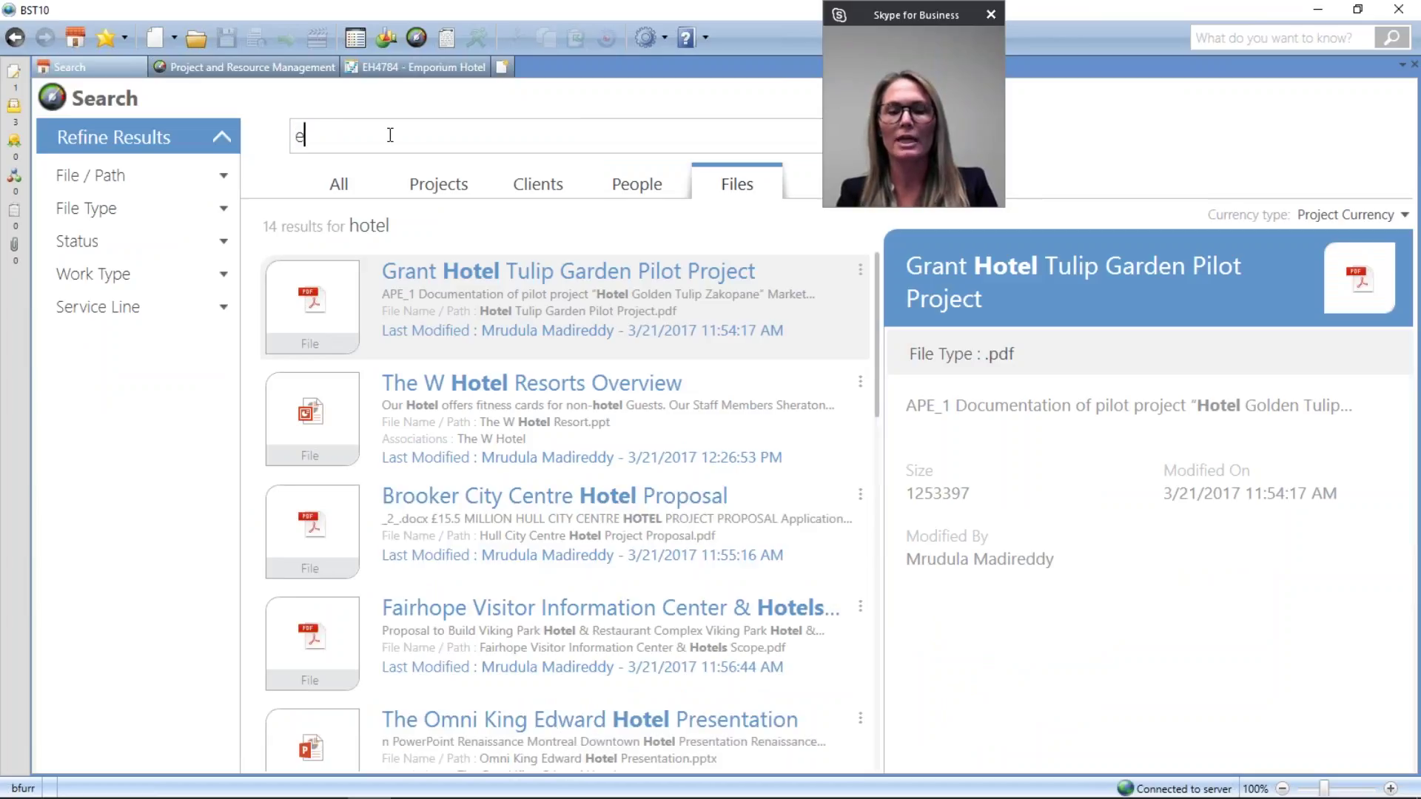
text(h proposal)
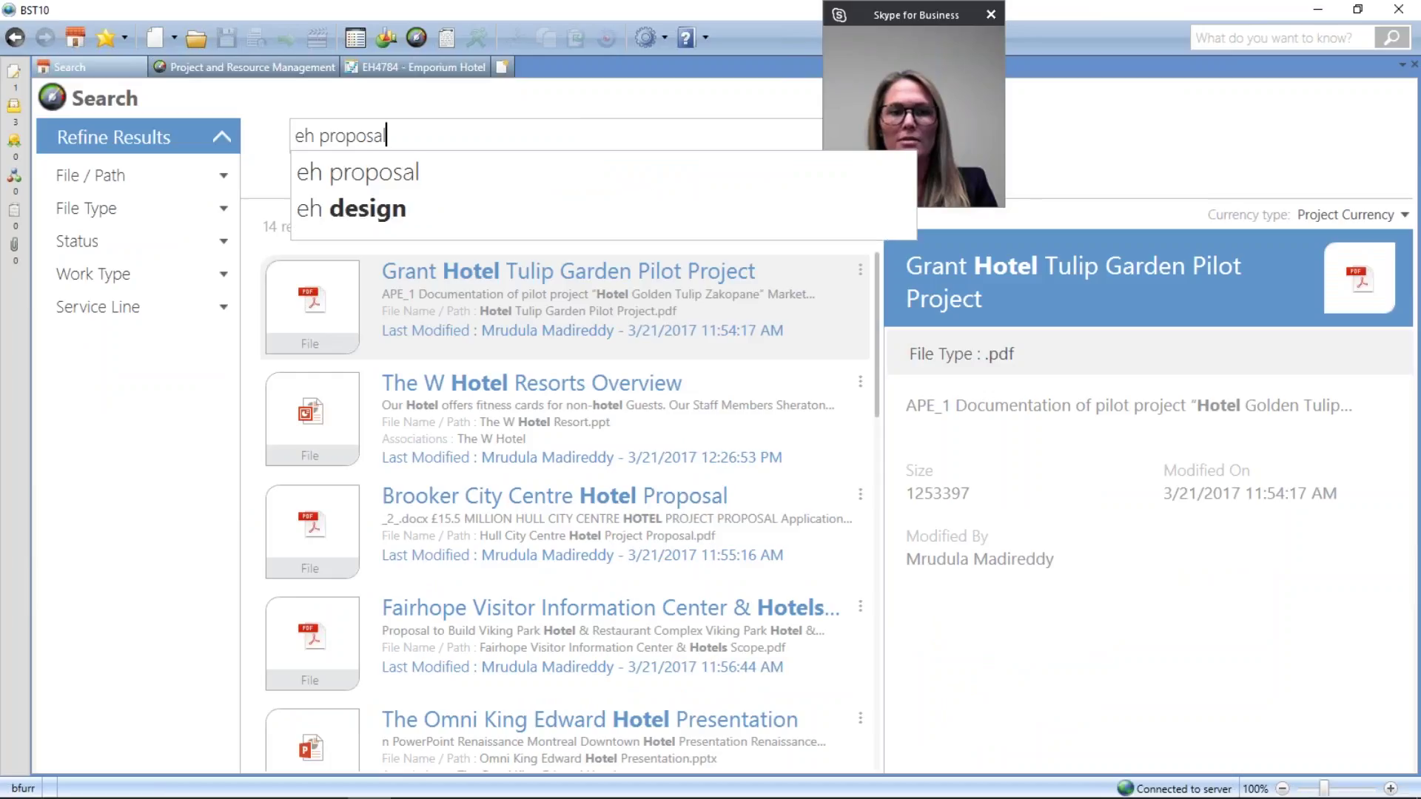
key(Return)
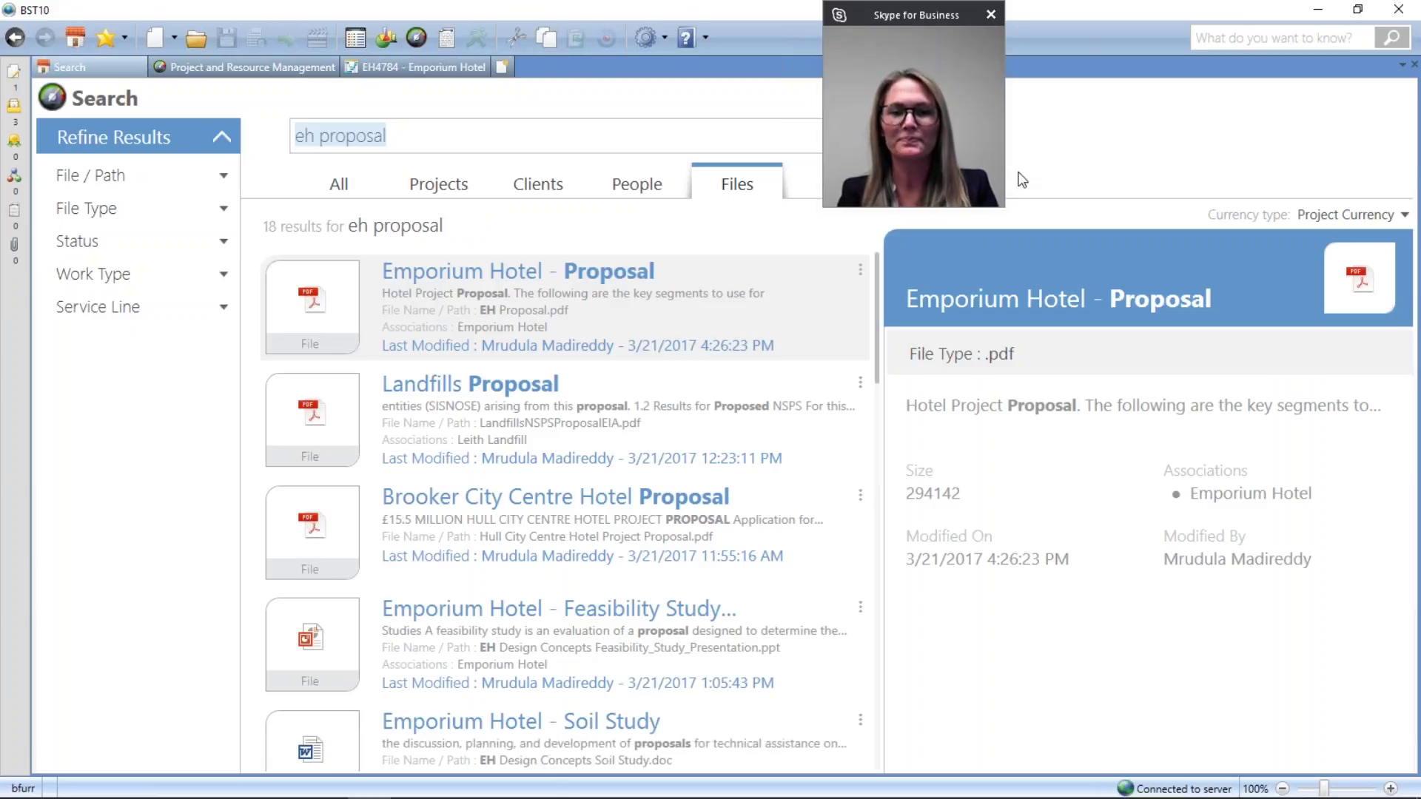
Close the video call window, then open the Emporium Hotel proposal file EH Proposal.pdf to view it and close it again.
click(978, 48)
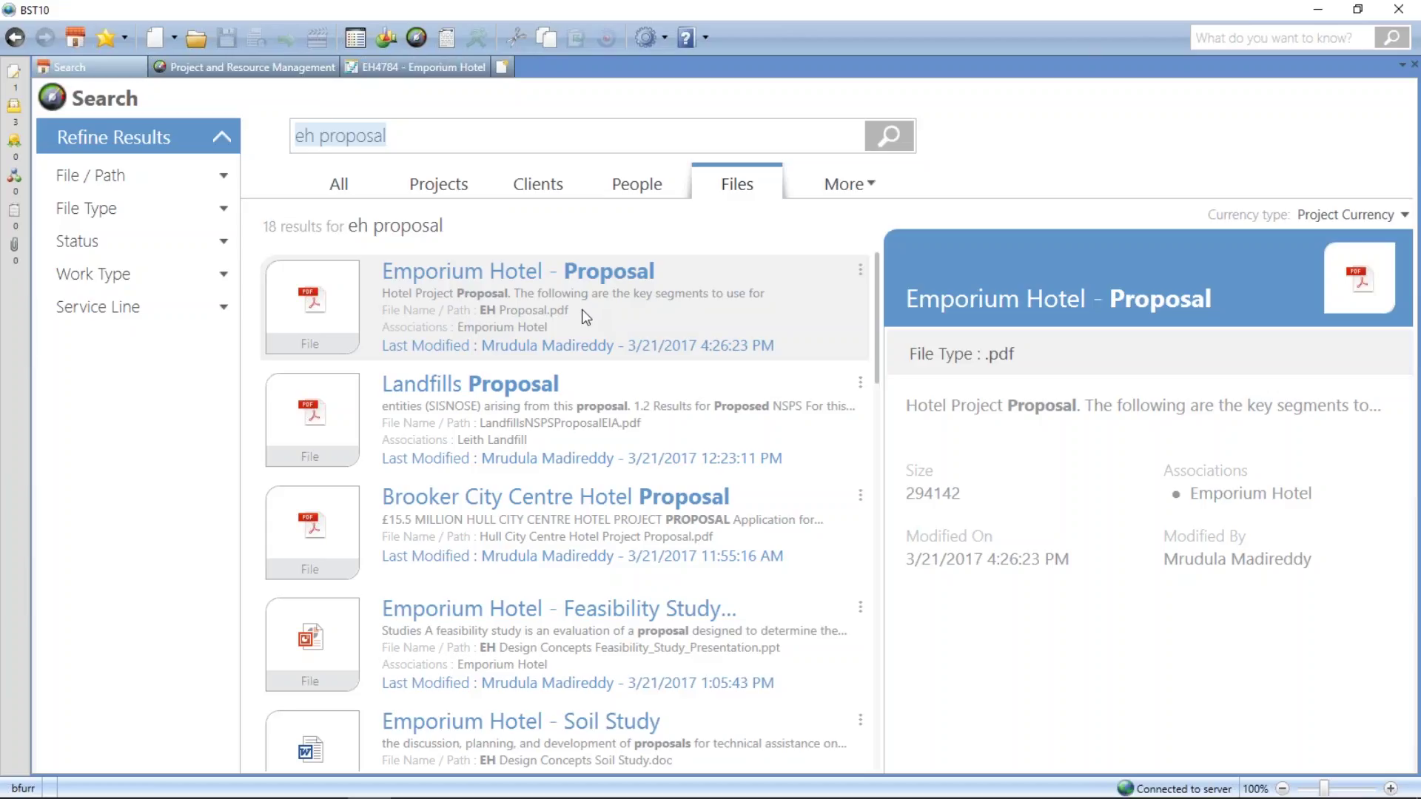
double_click(580, 309)
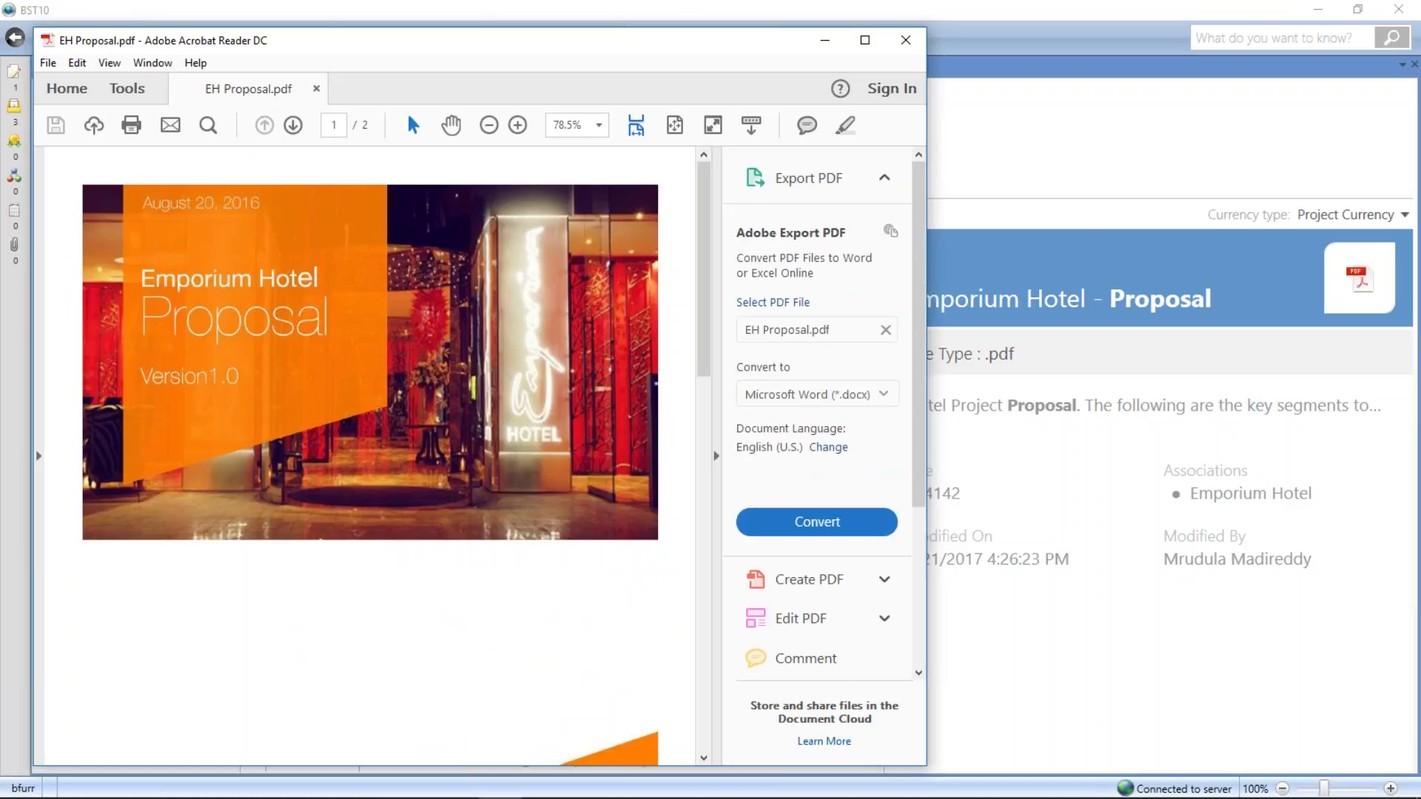
click(905, 40)
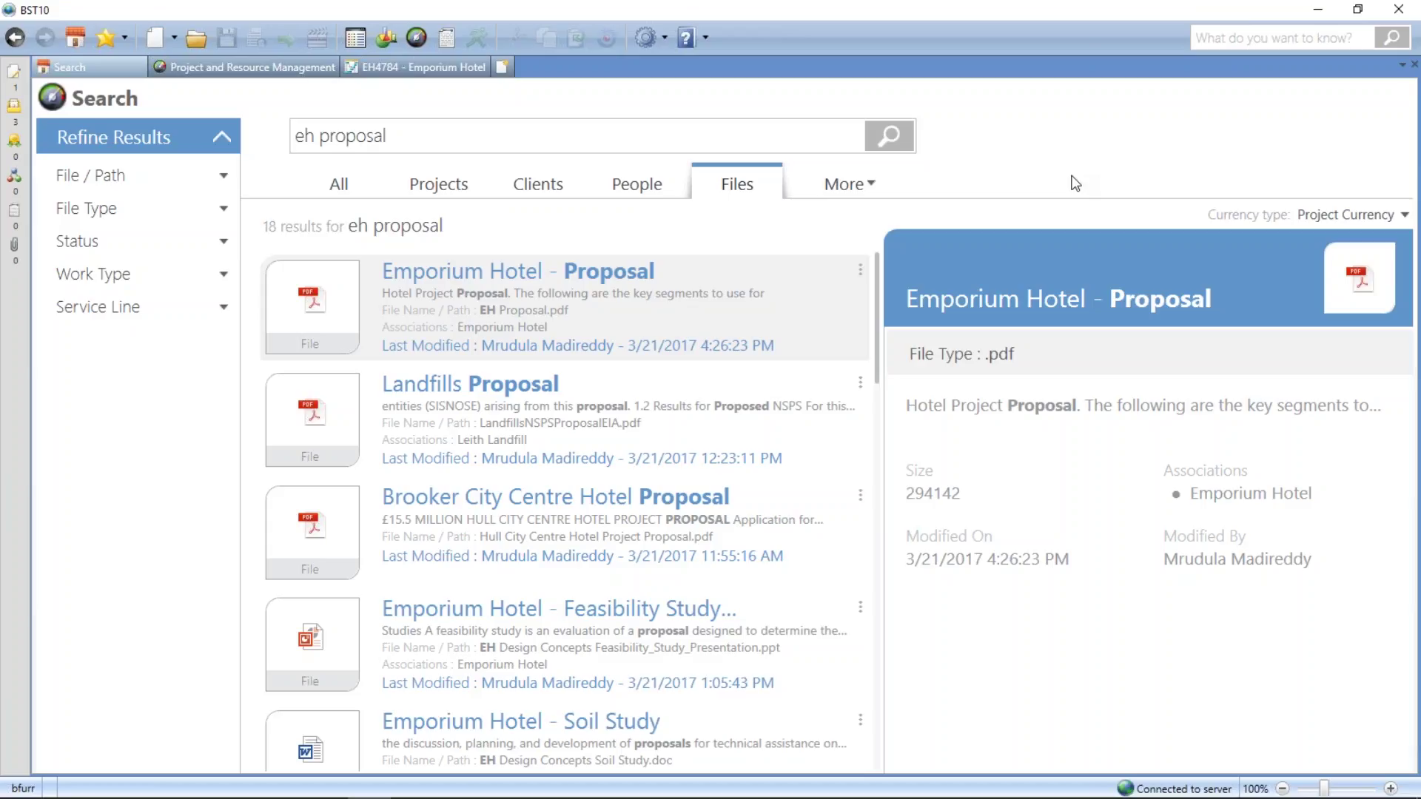
Switch to the other BST10 session with the Business Development dashboard and display its Forecast Analysis after reviewing the sales funnel.
mouse_move(740, 798)
mouse_move(422, 786)
click(631, 647)
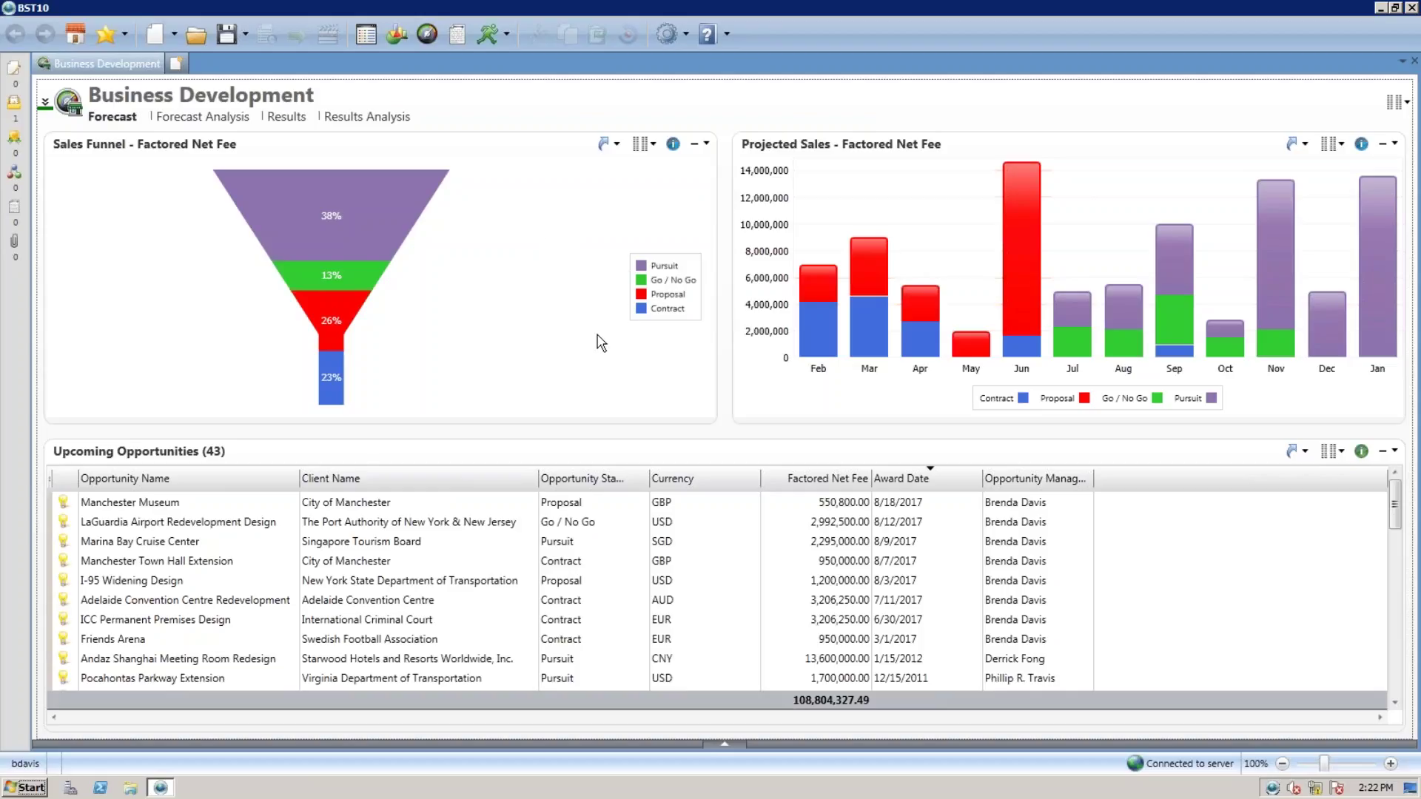
mouse_move(394, 216)
click(216, 120)
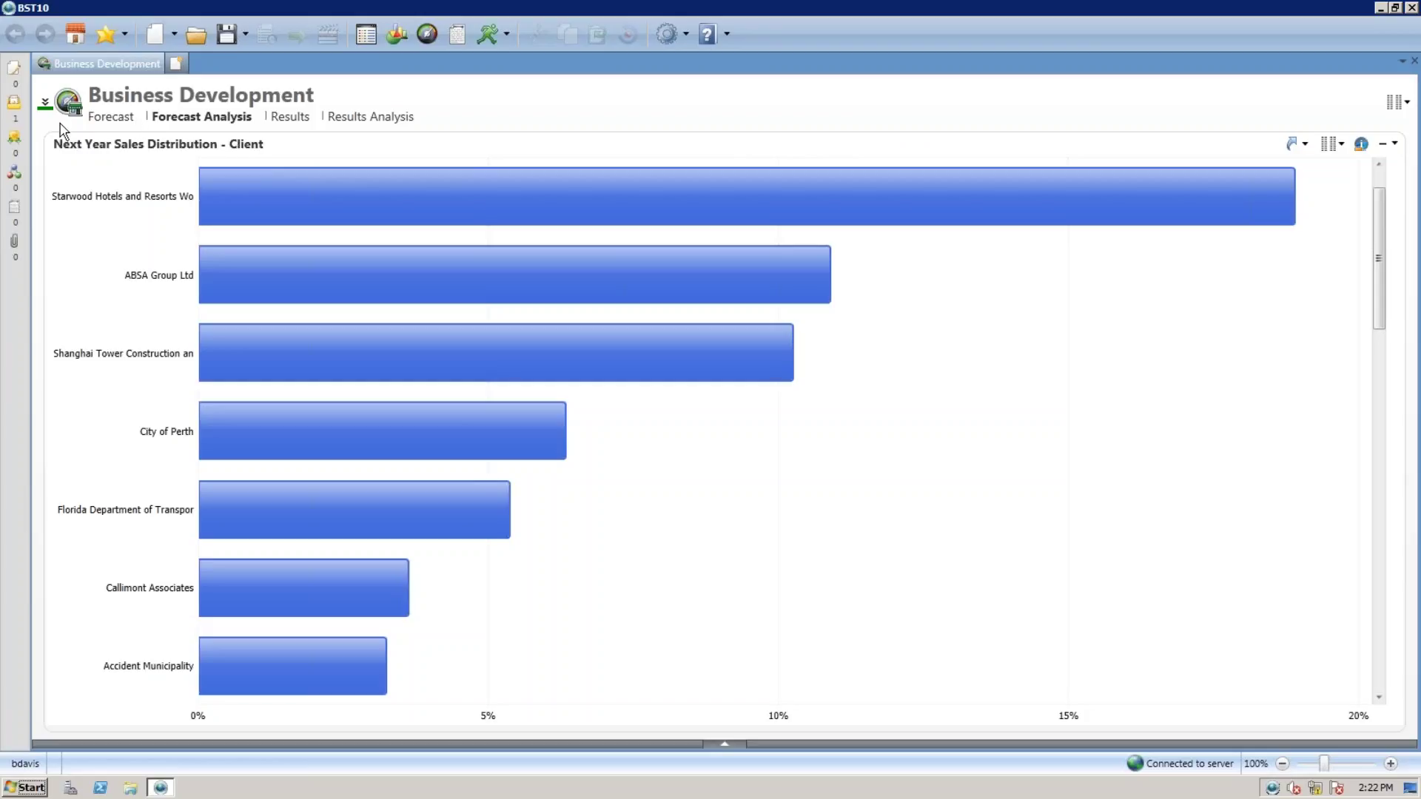
Show the dashboard restrictions and group the Next Year Sales Distribution chart by Opportunity Stage.
click(46, 103)
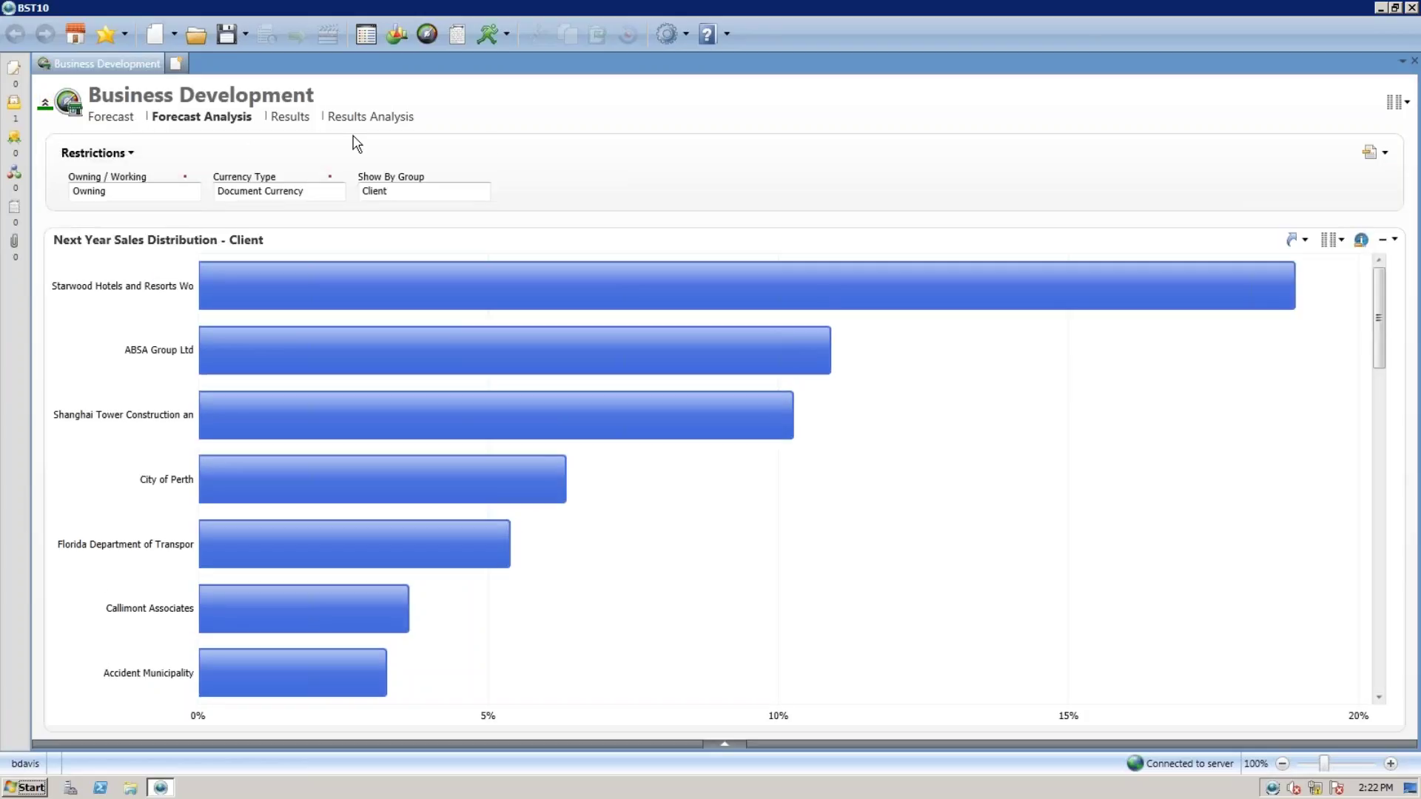
click(459, 190)
click(483, 191)
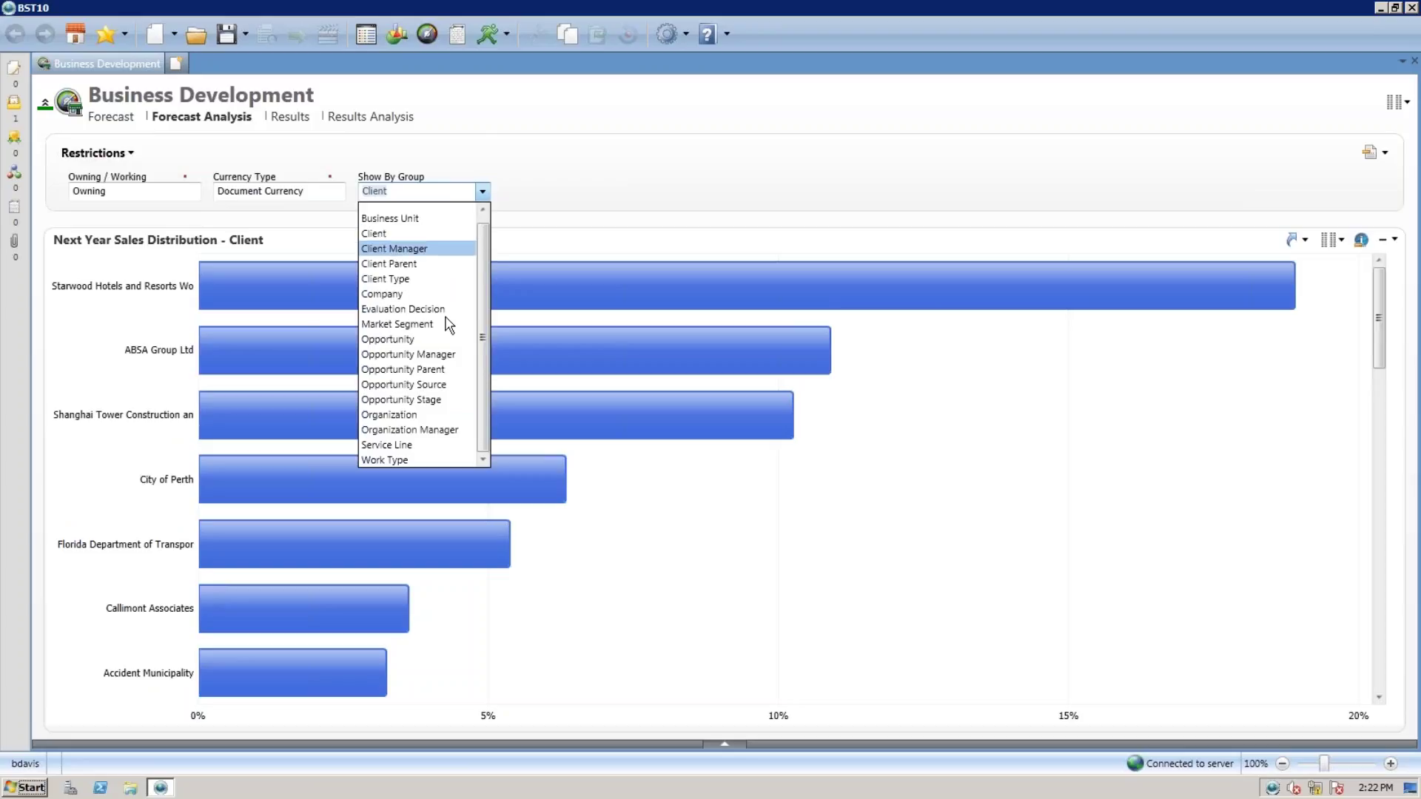
click(440, 401)
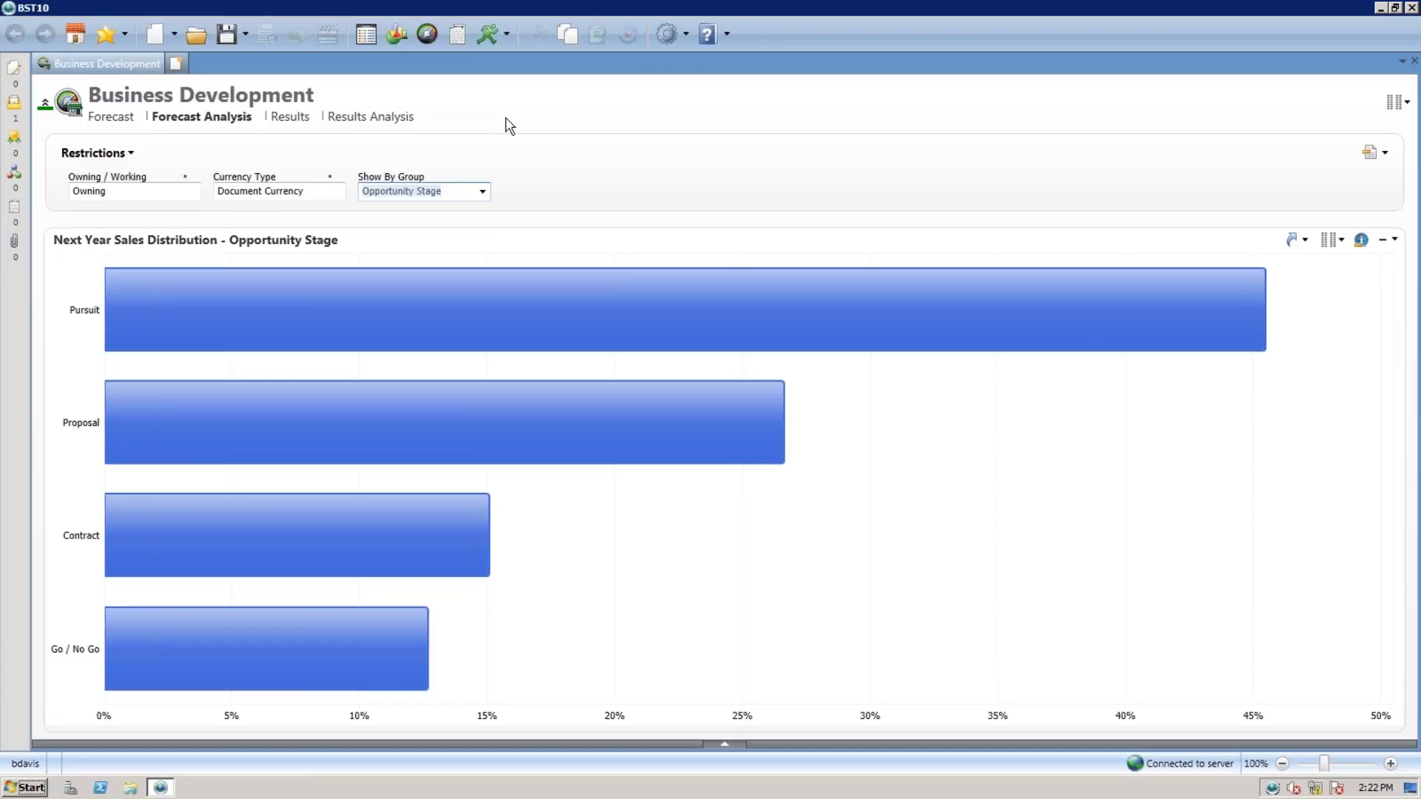
Group the Next Year Sales Distribution chart by Client again and collapse the restrictions.
click(483, 192)
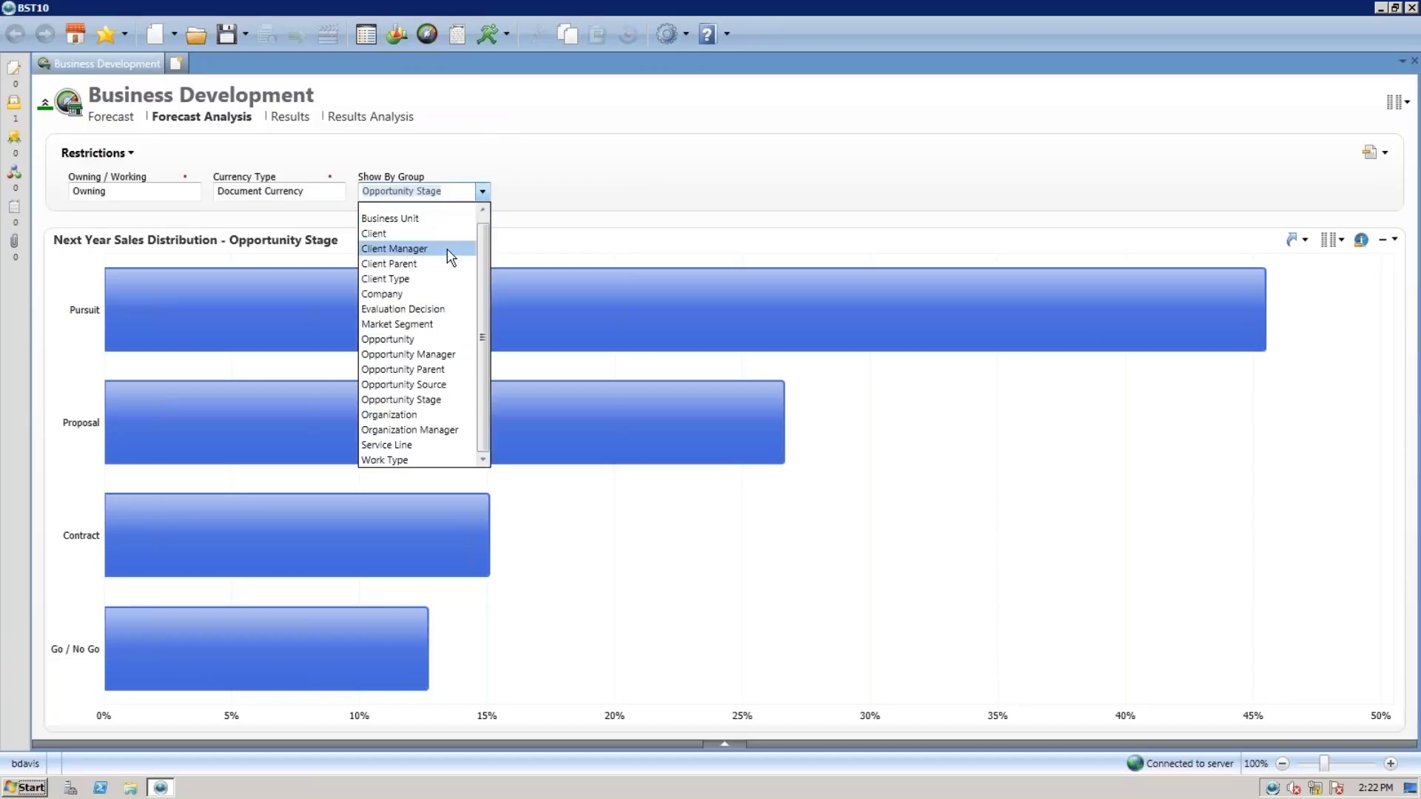
click(446, 234)
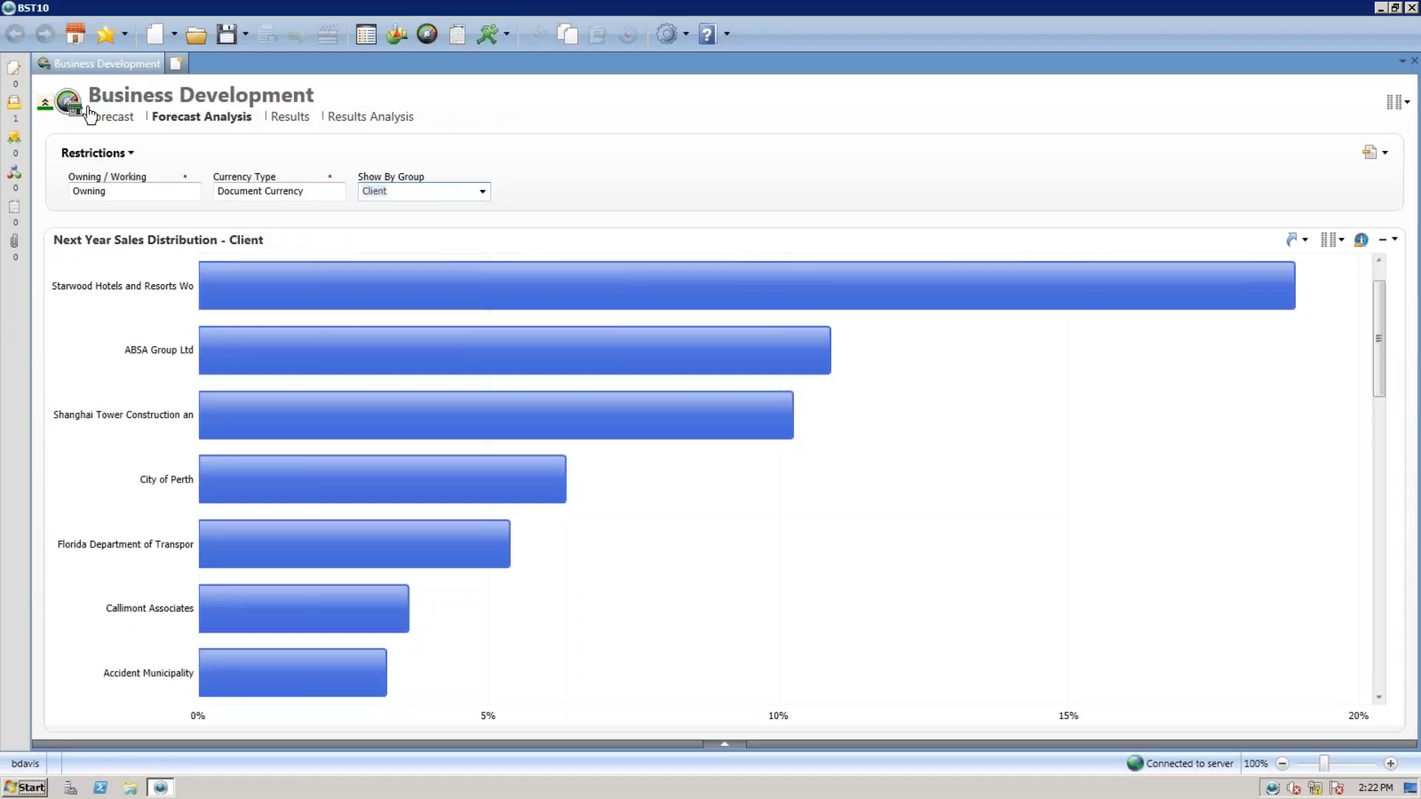
click(46, 103)
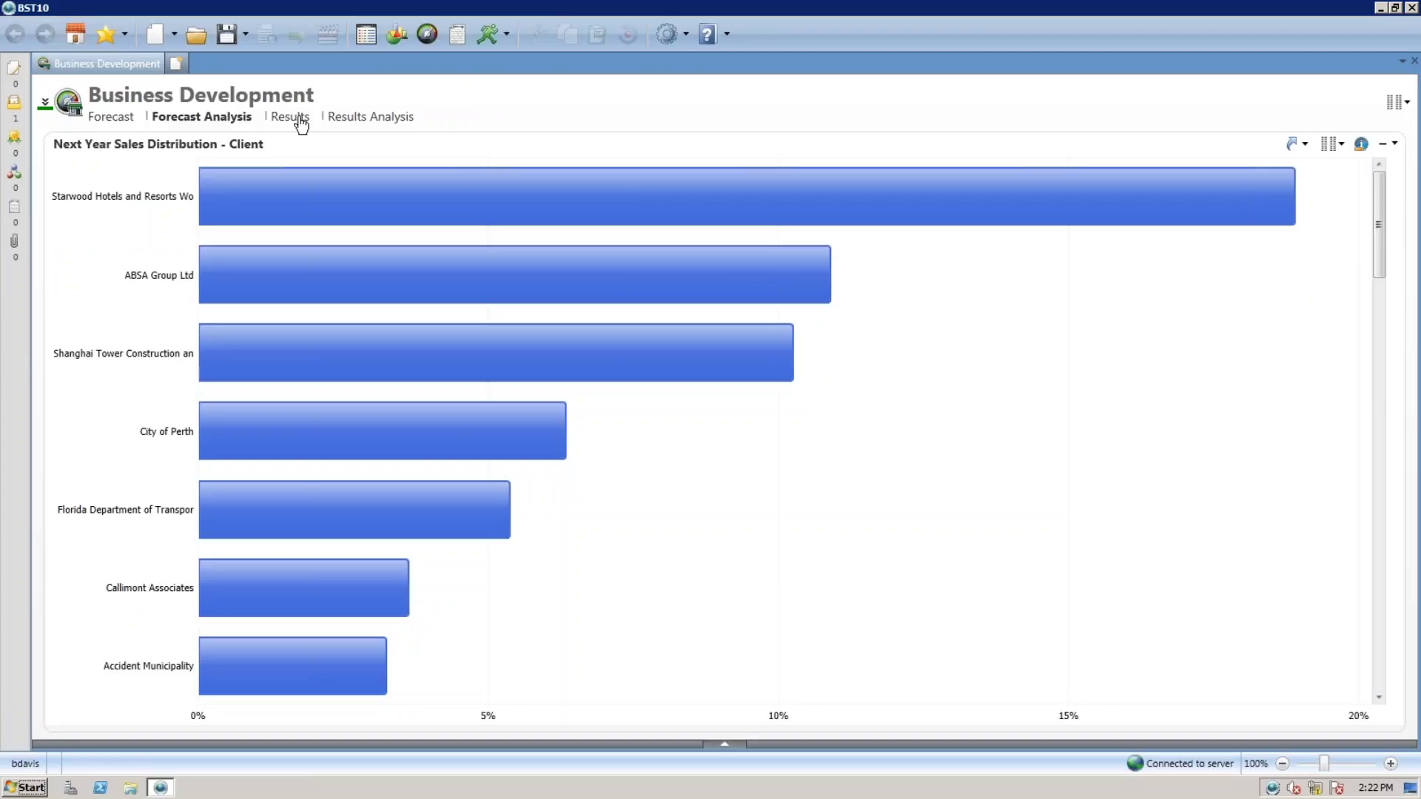
Review the dashboard's Results and the views available for the My Wins list, and display the Results Analysis.
click(290, 117)
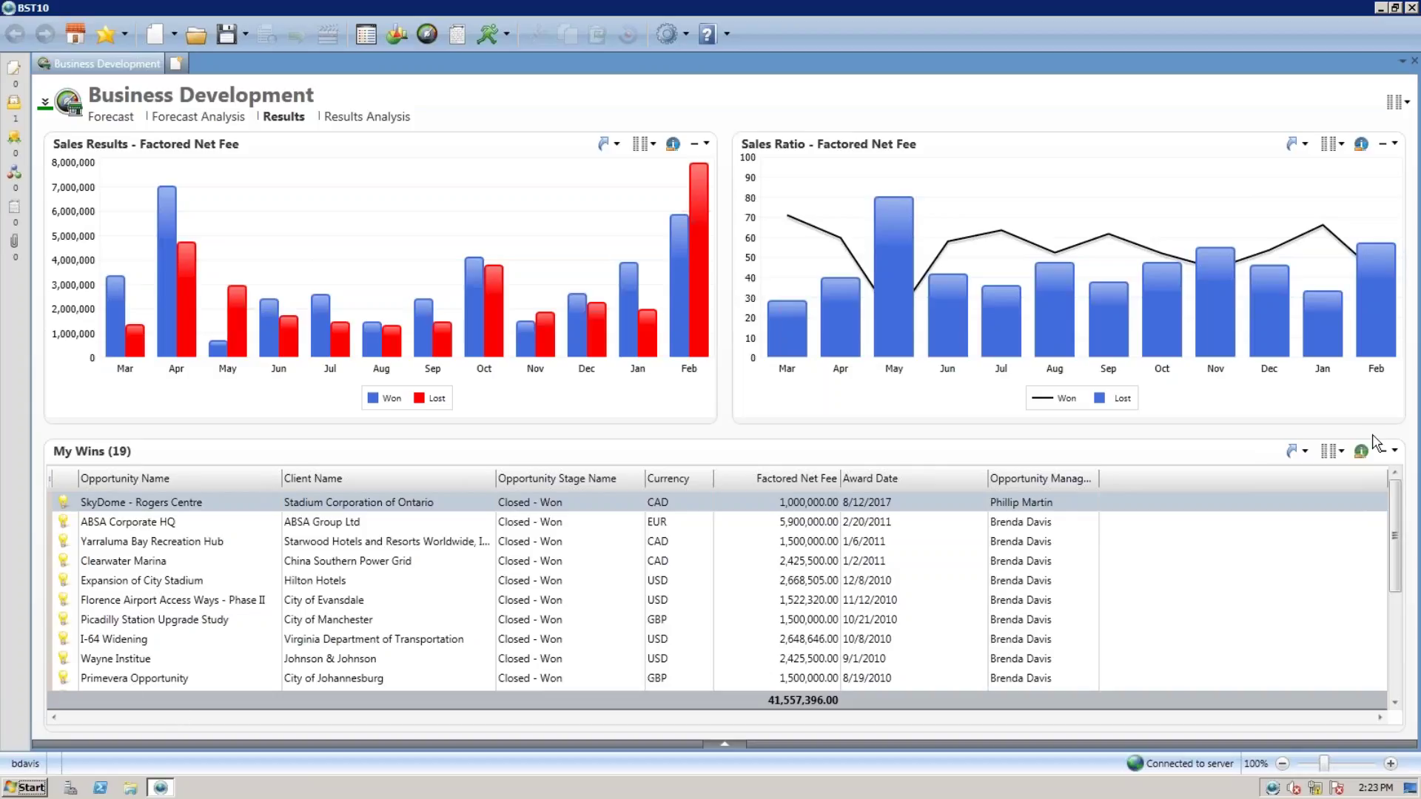
click(1336, 451)
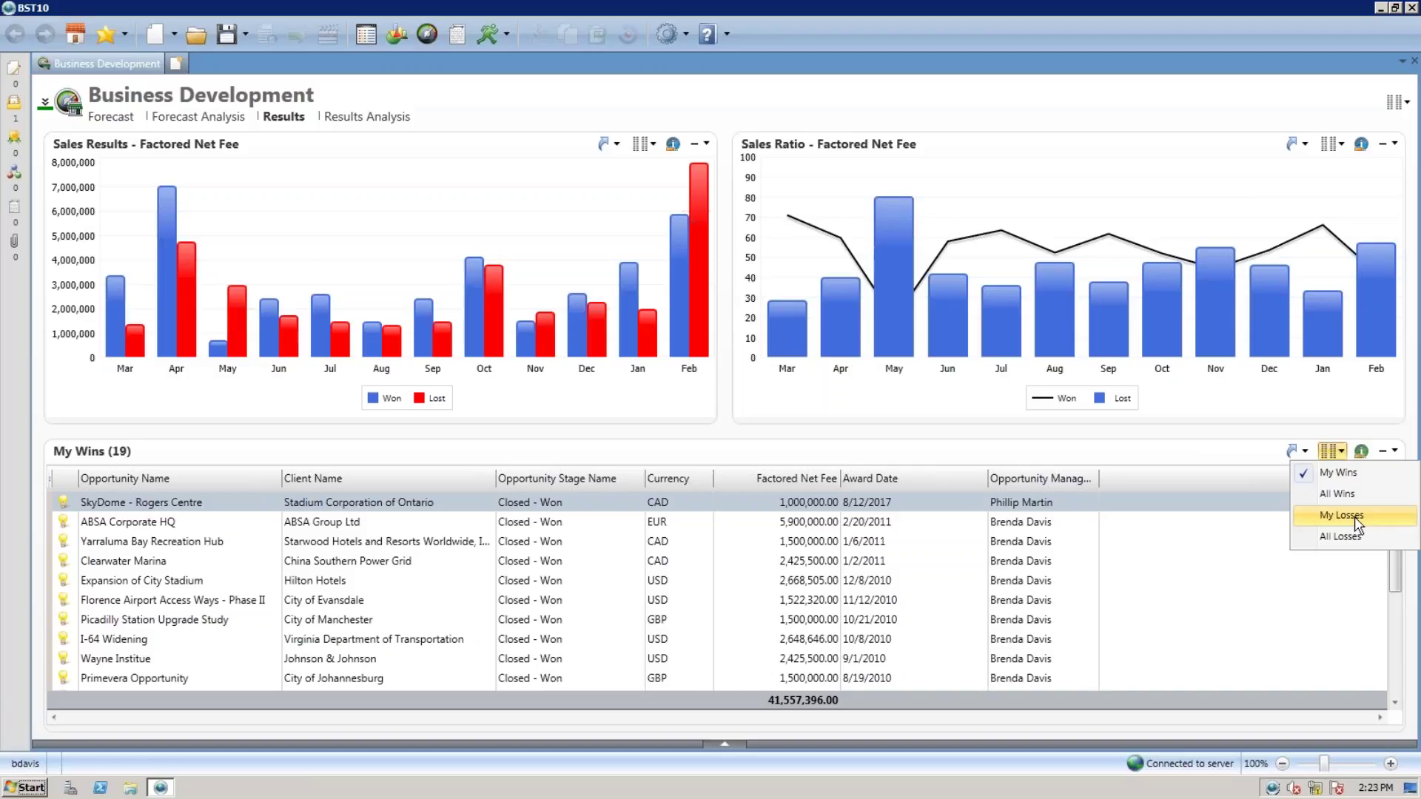
click(1258, 458)
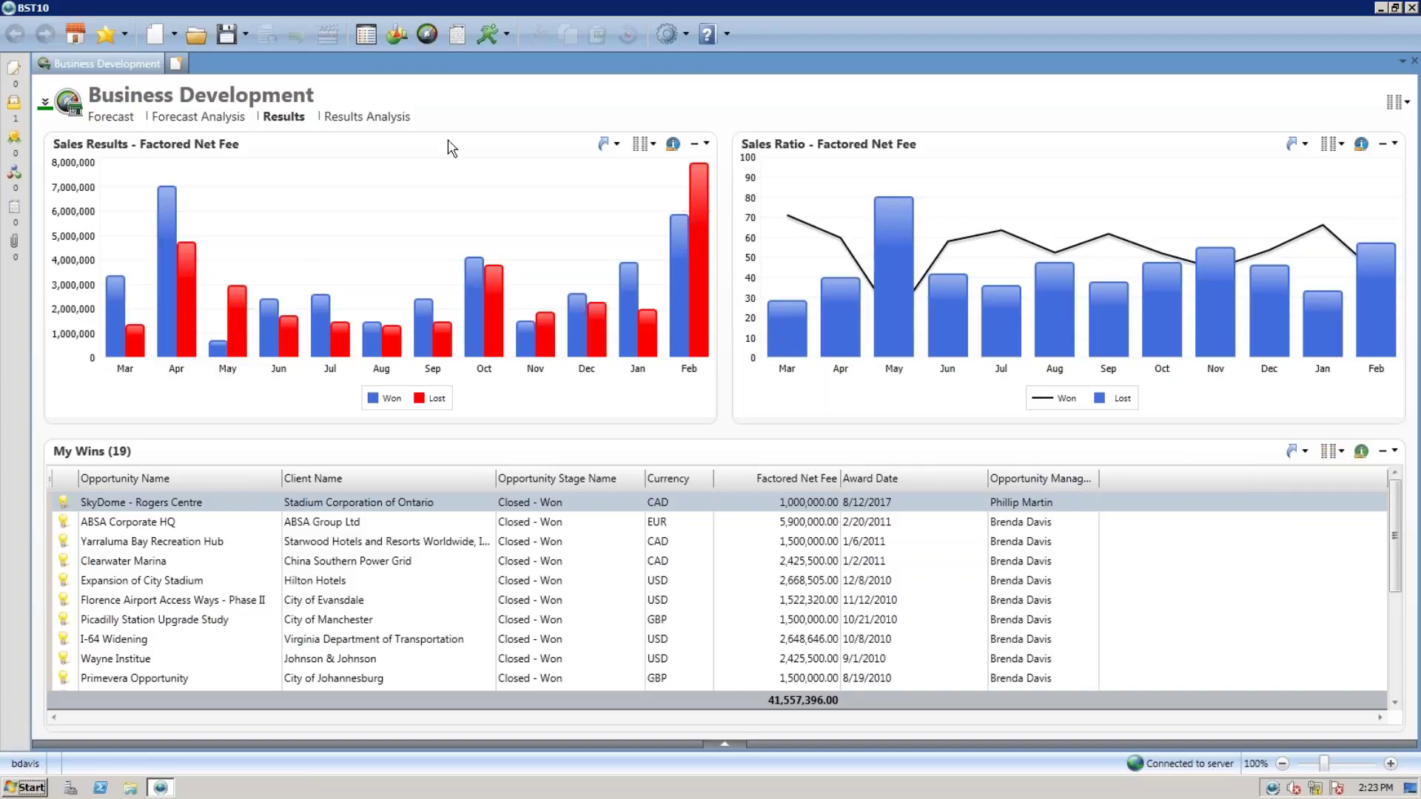
click(377, 118)
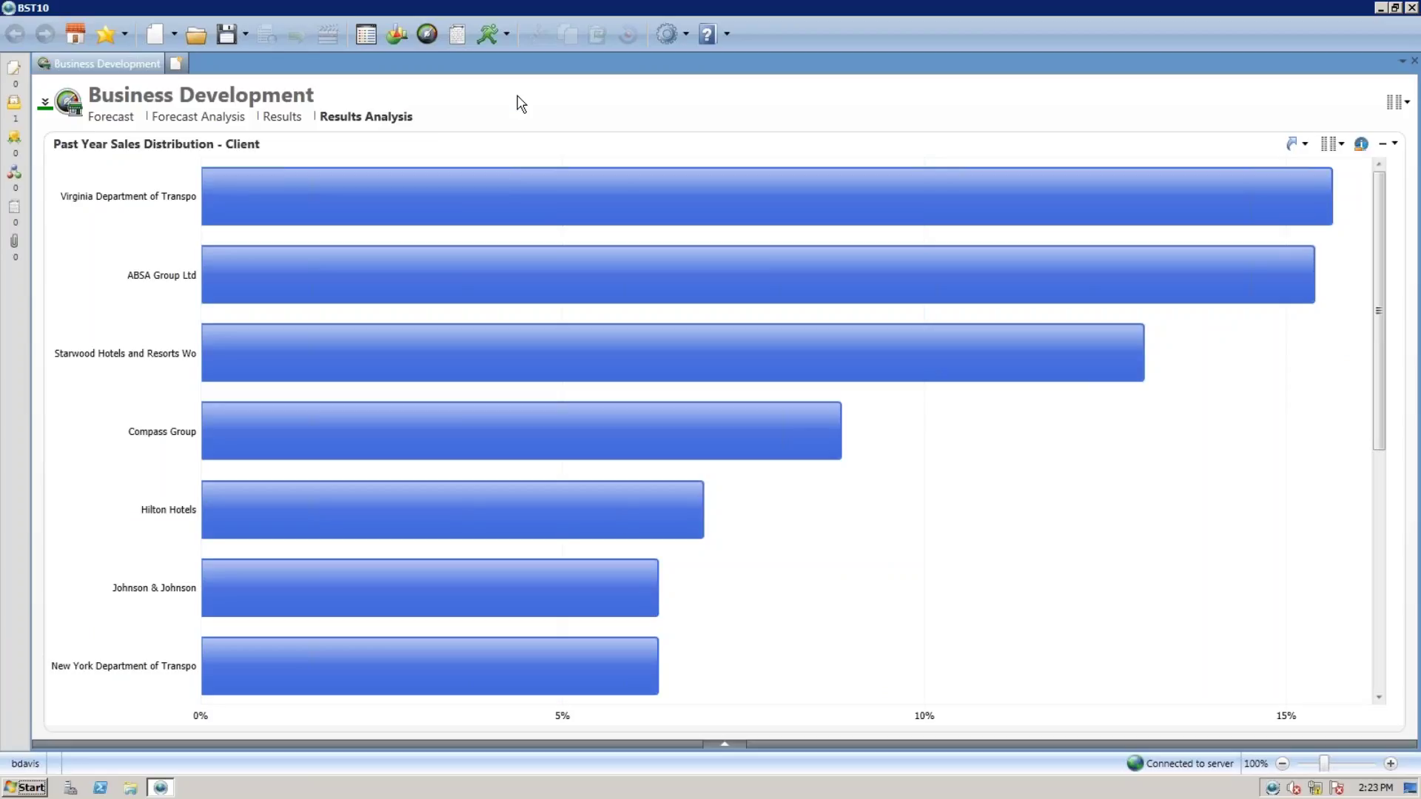
Return to the Forecast view and open the I-95 Widening Design opportunity record from the Upcoming Opportunities list.
click(113, 117)
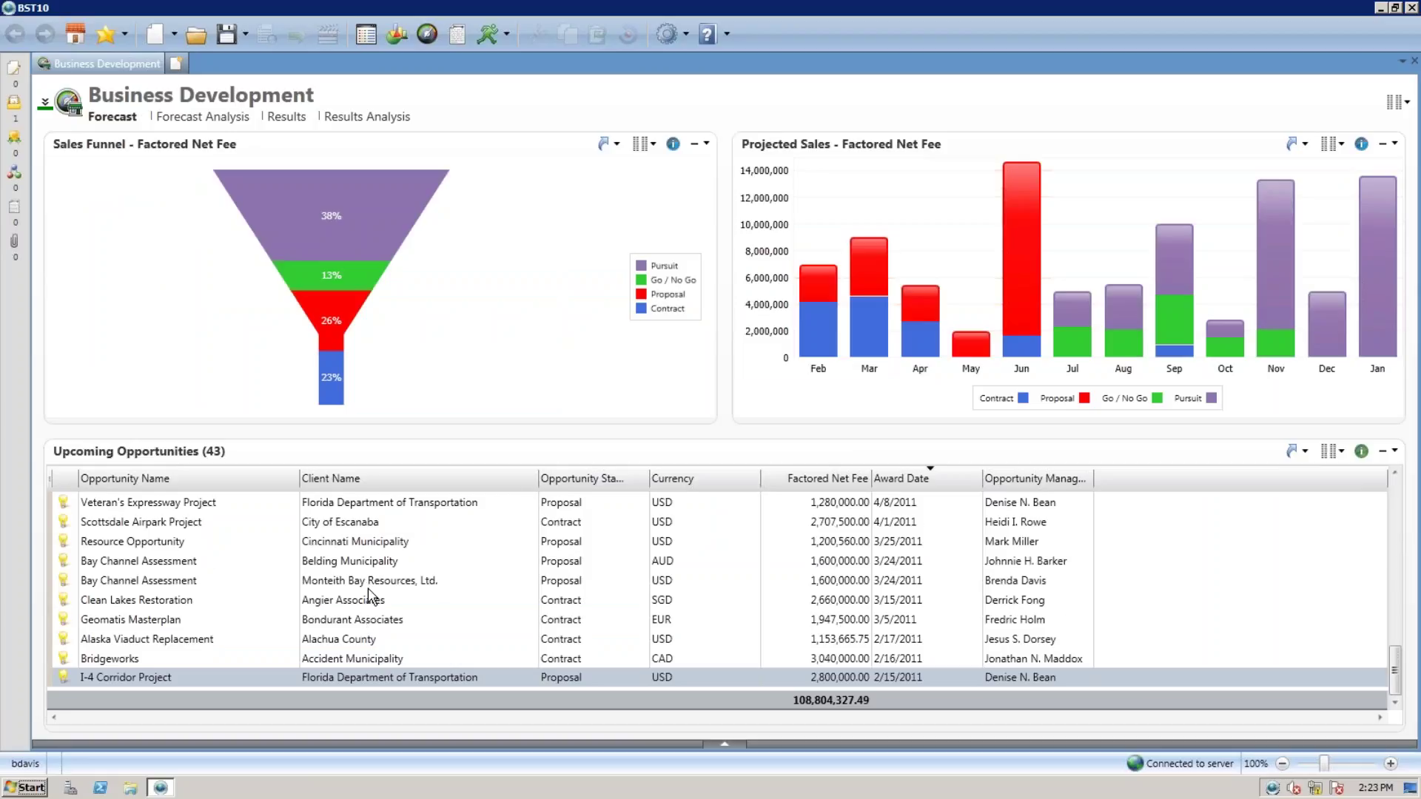
scroll(370, 592, up, 5)
scroll(362, 569, up, 4)
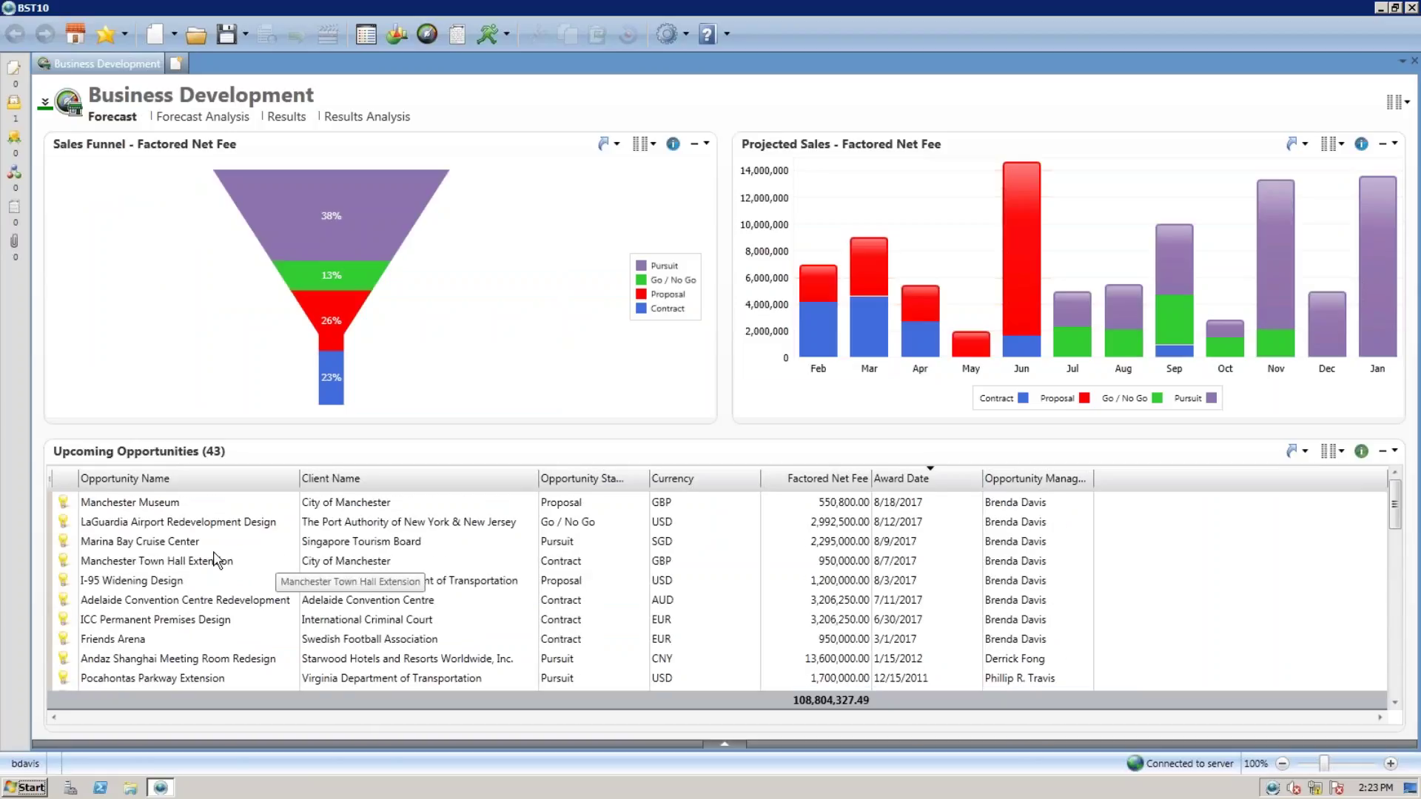
click(138, 583)
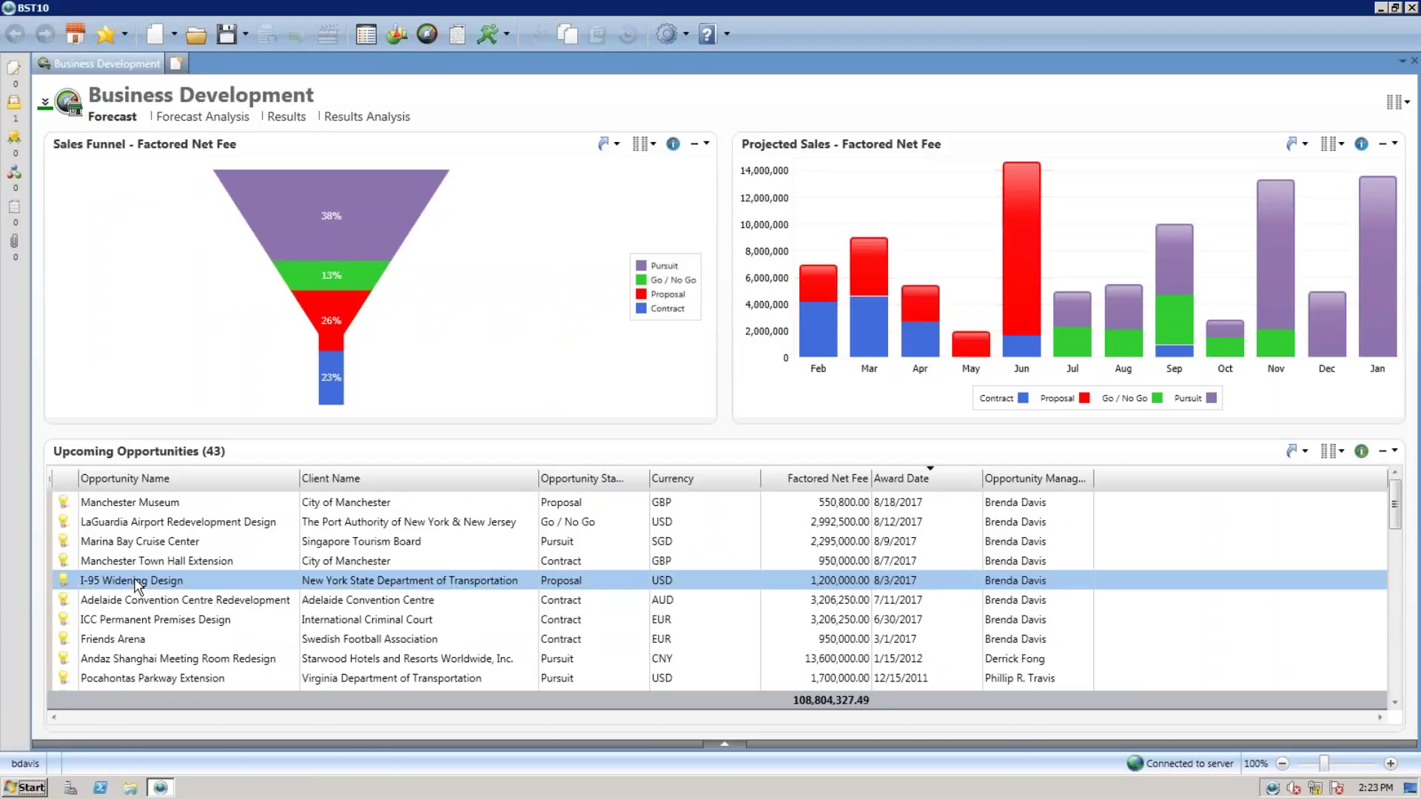
right_click(138, 585)
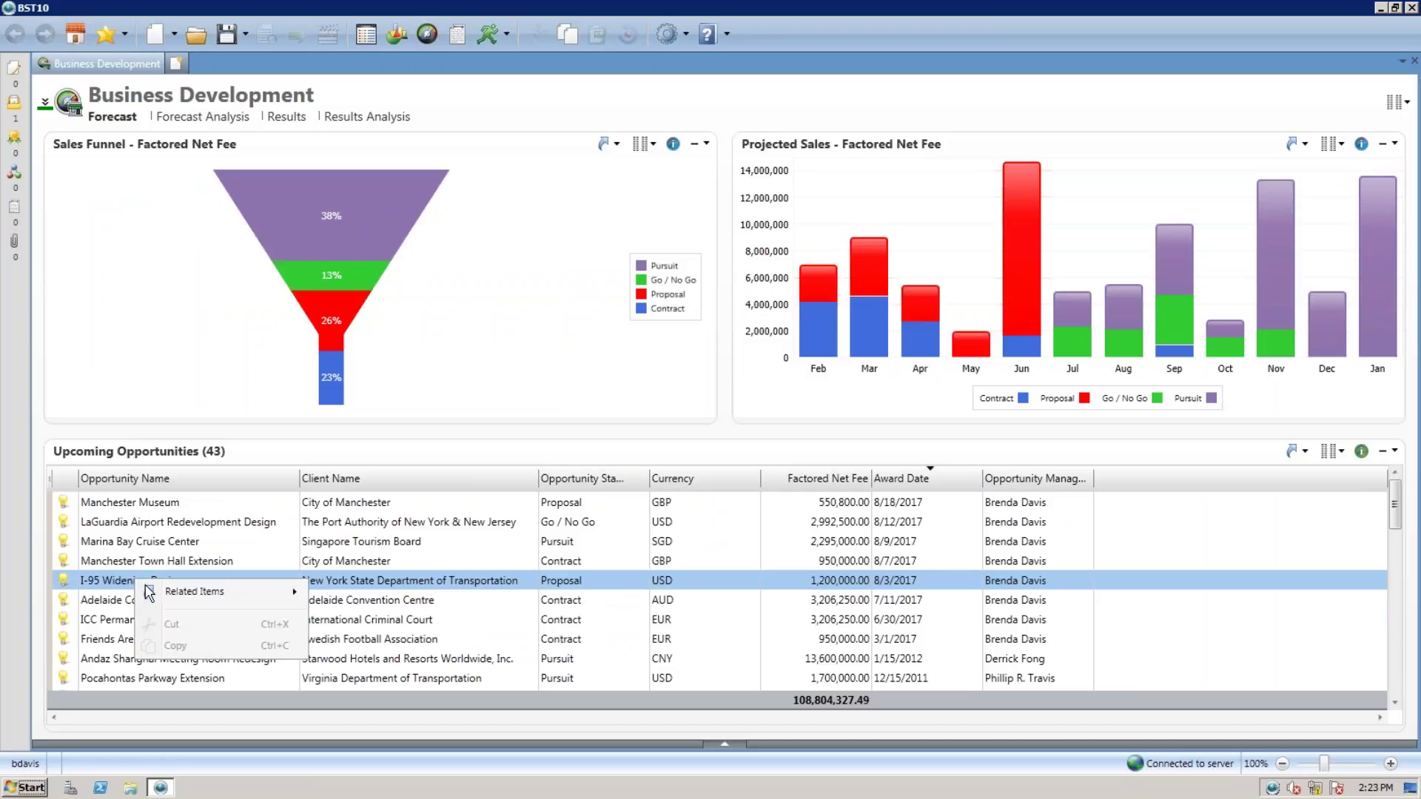
mouse_move(170, 595)
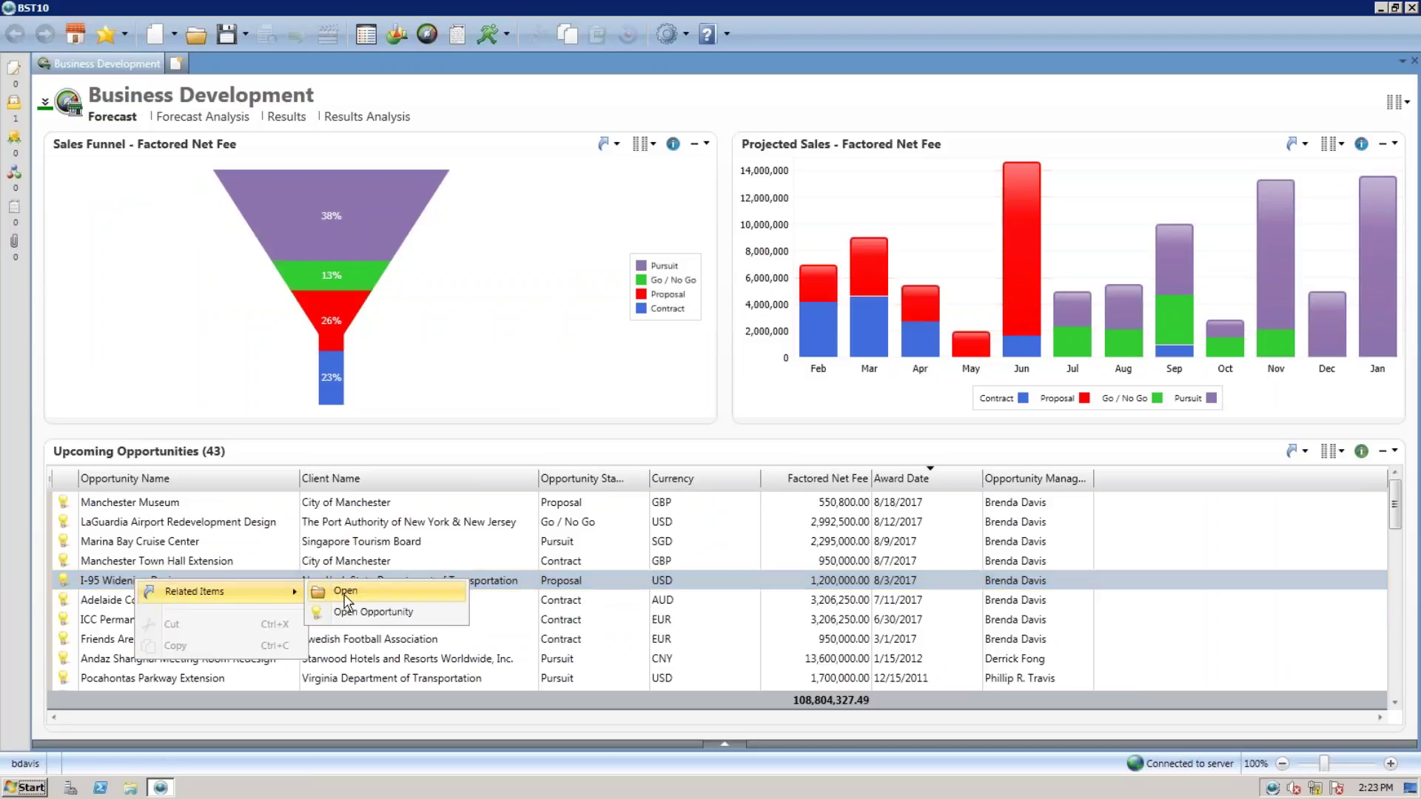
click(370, 613)
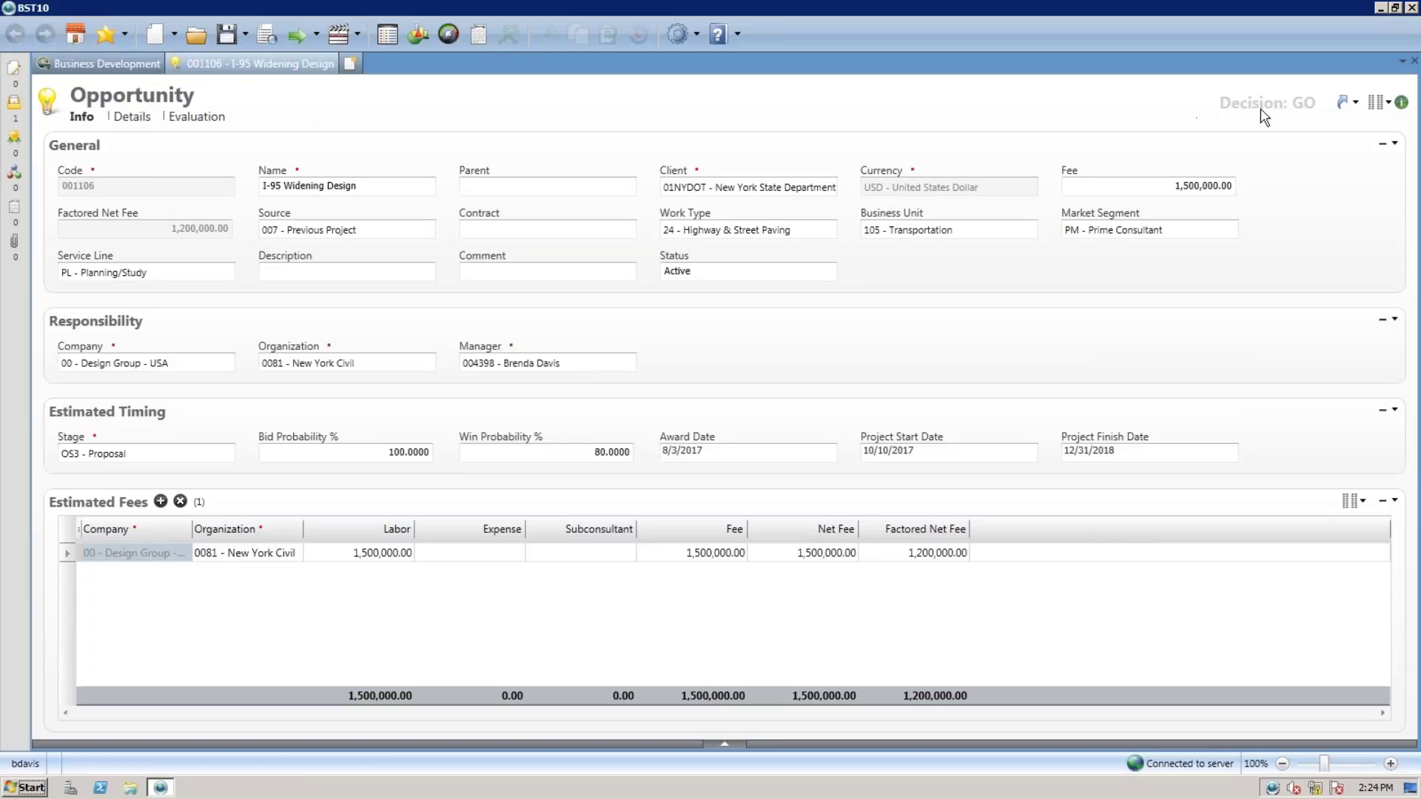
Preview the opportunity record in the Simple layout and restore the Default layout.
click(1376, 110)
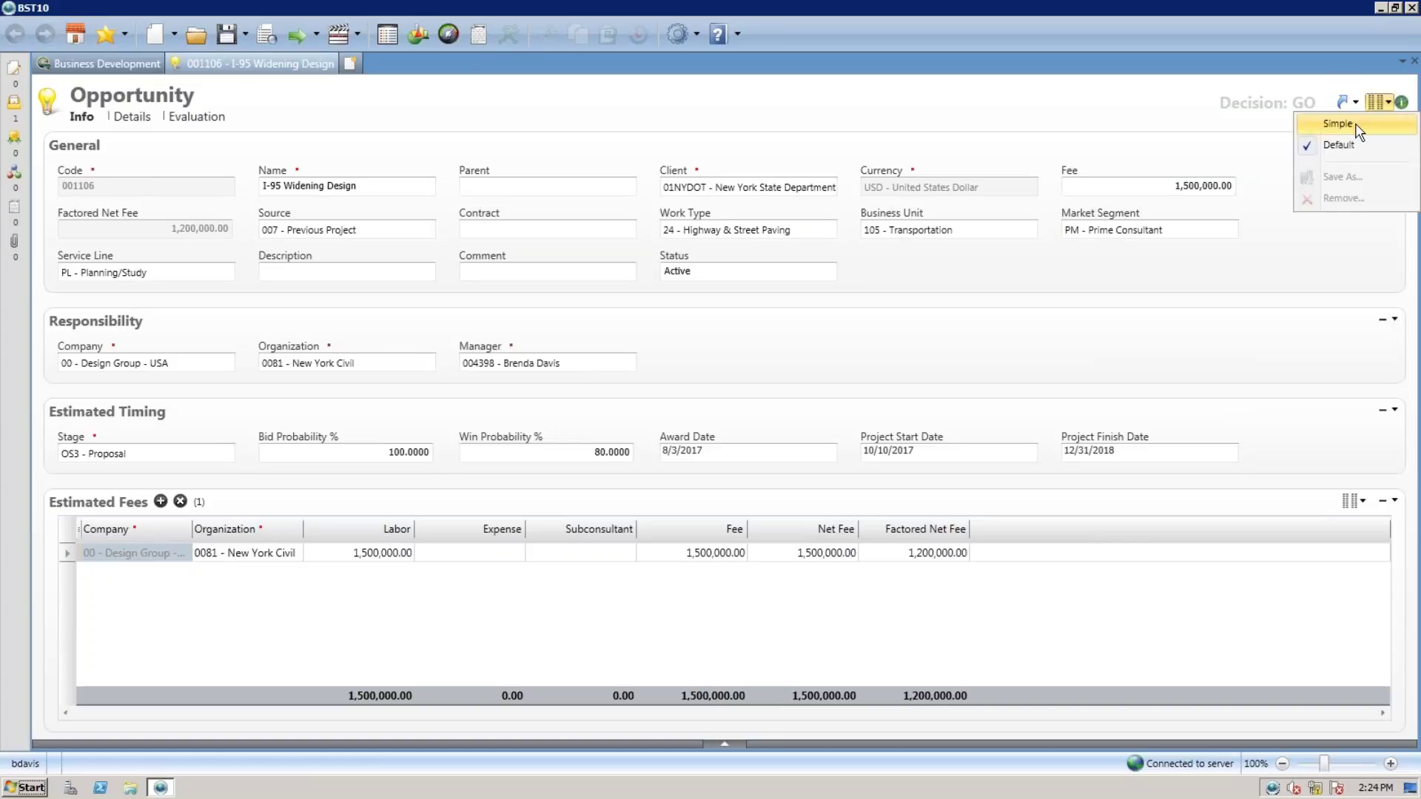
click(1356, 126)
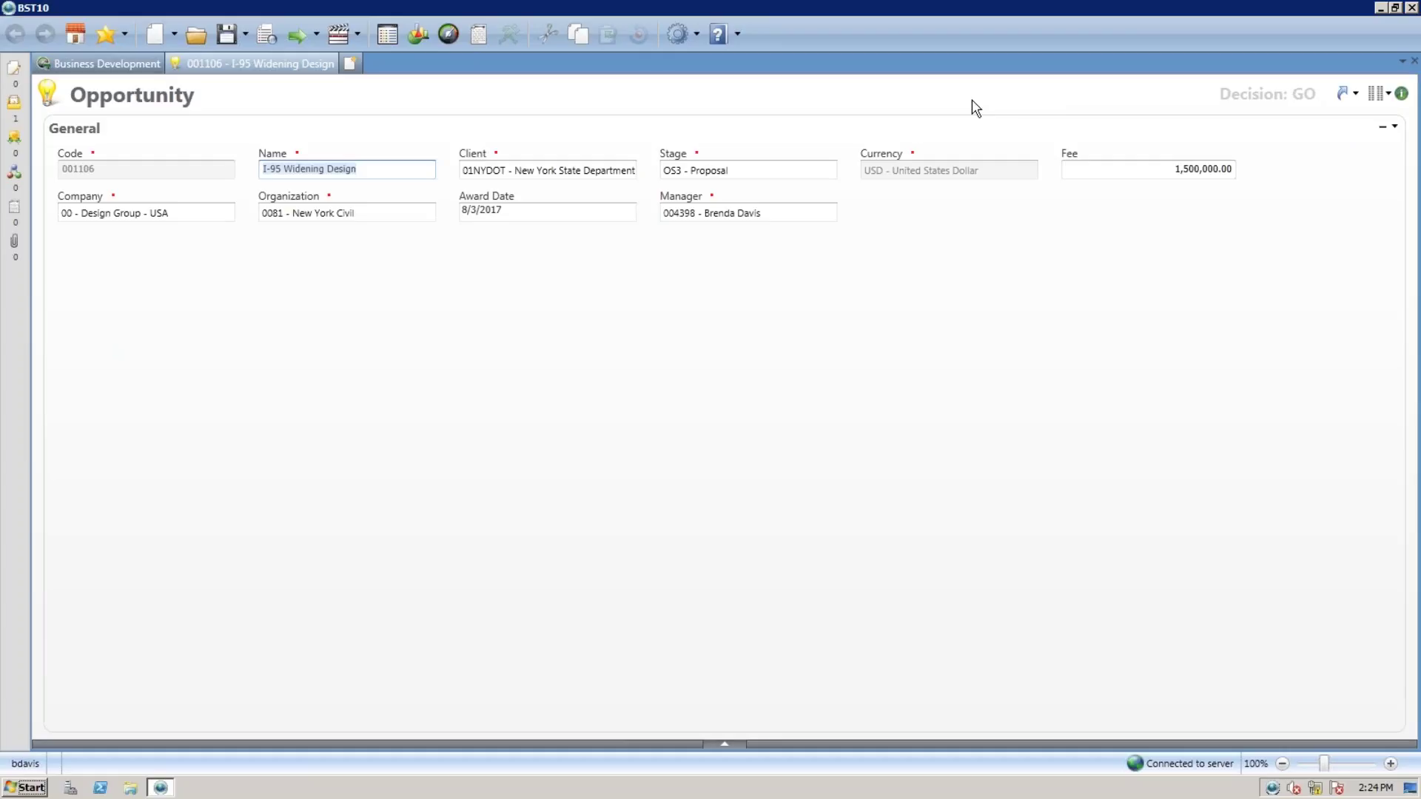
click(1376, 95)
click(1359, 137)
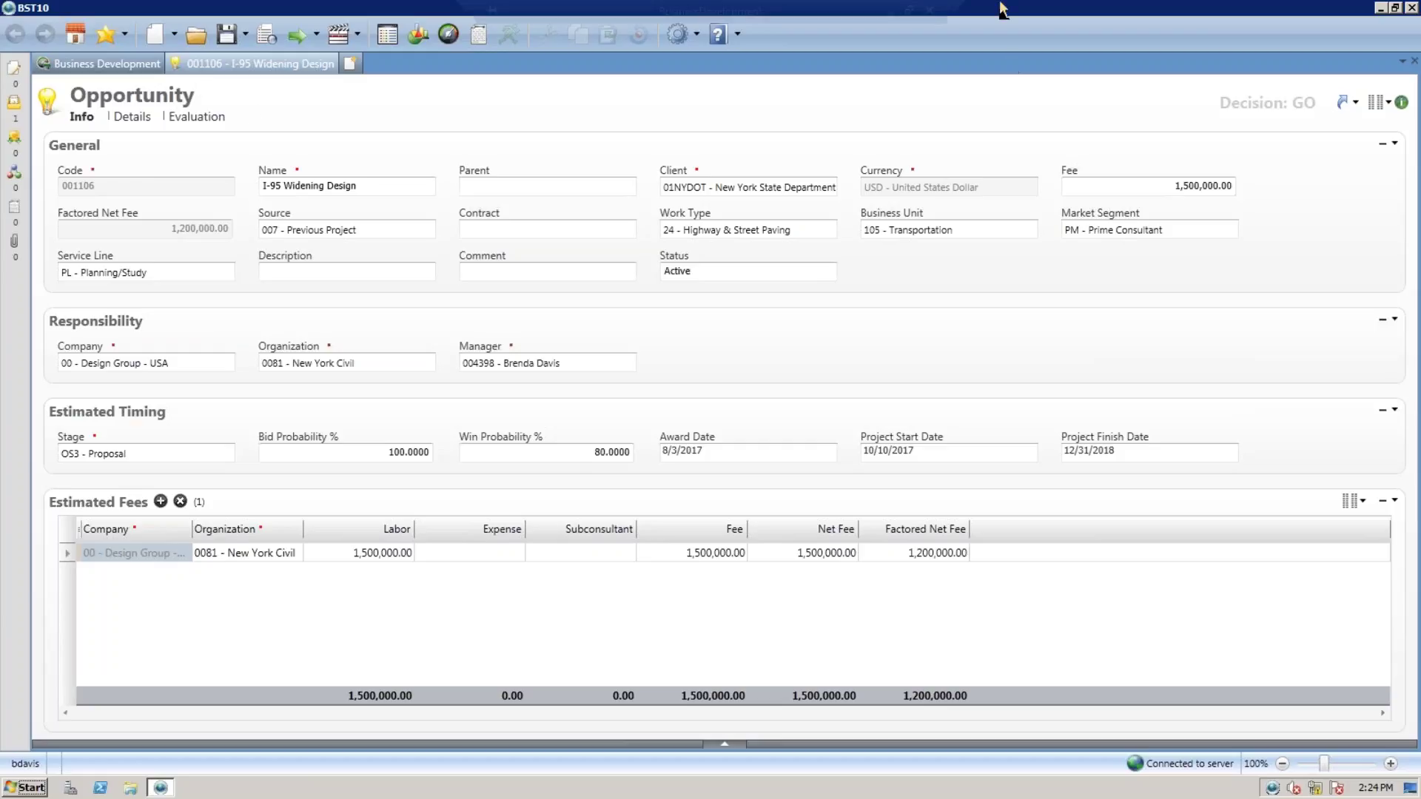
Switch back to the BST10 session showing the "eh proposal" file search results.
click(891, 12)
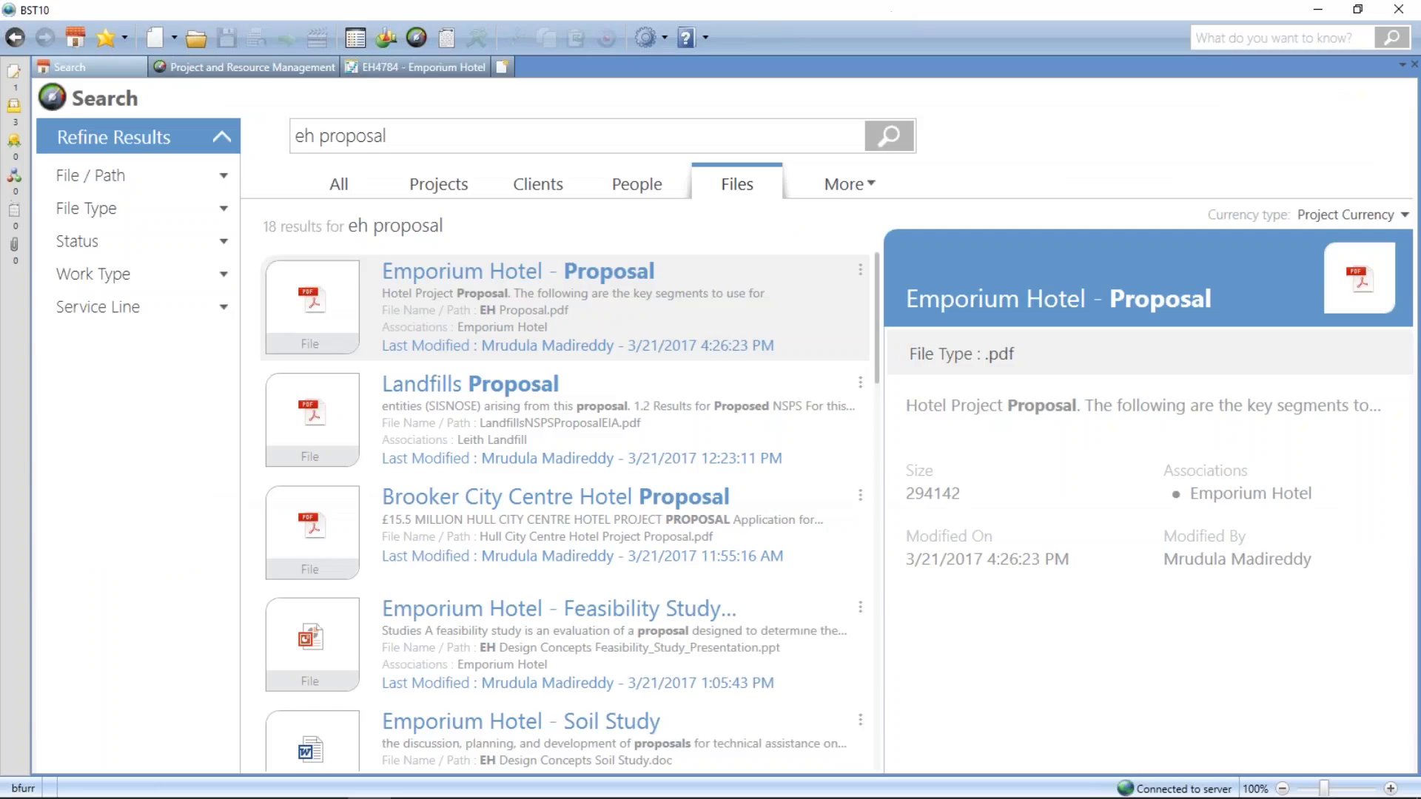
Switch to the Project Director remote session and review the Forecasts & Alerts view of the Operations And Resource Management dashboard.
mouse_move(414, 783)
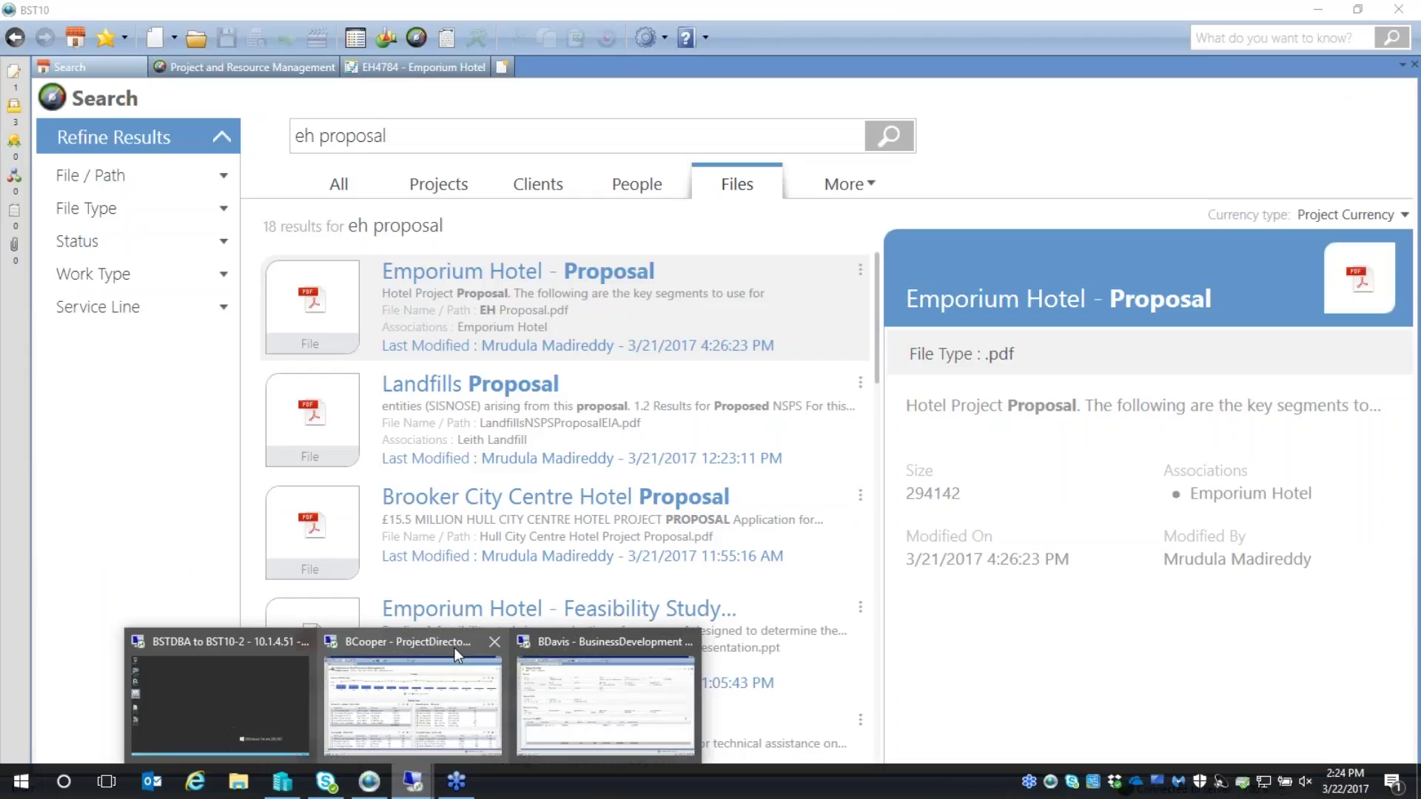
click(474, 658)
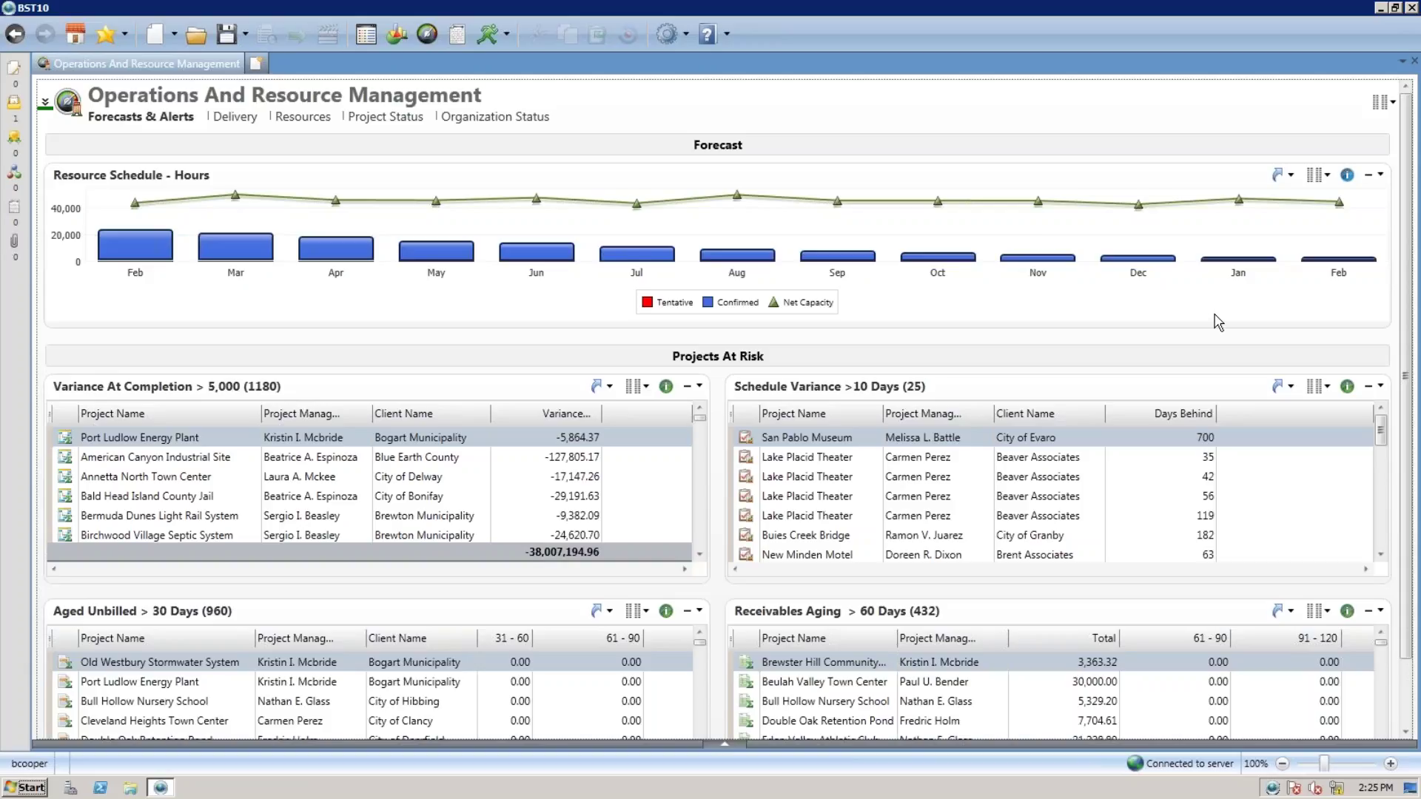
scroll(1415, 399, down, 1)
scroll(1414, 399, down, 3)
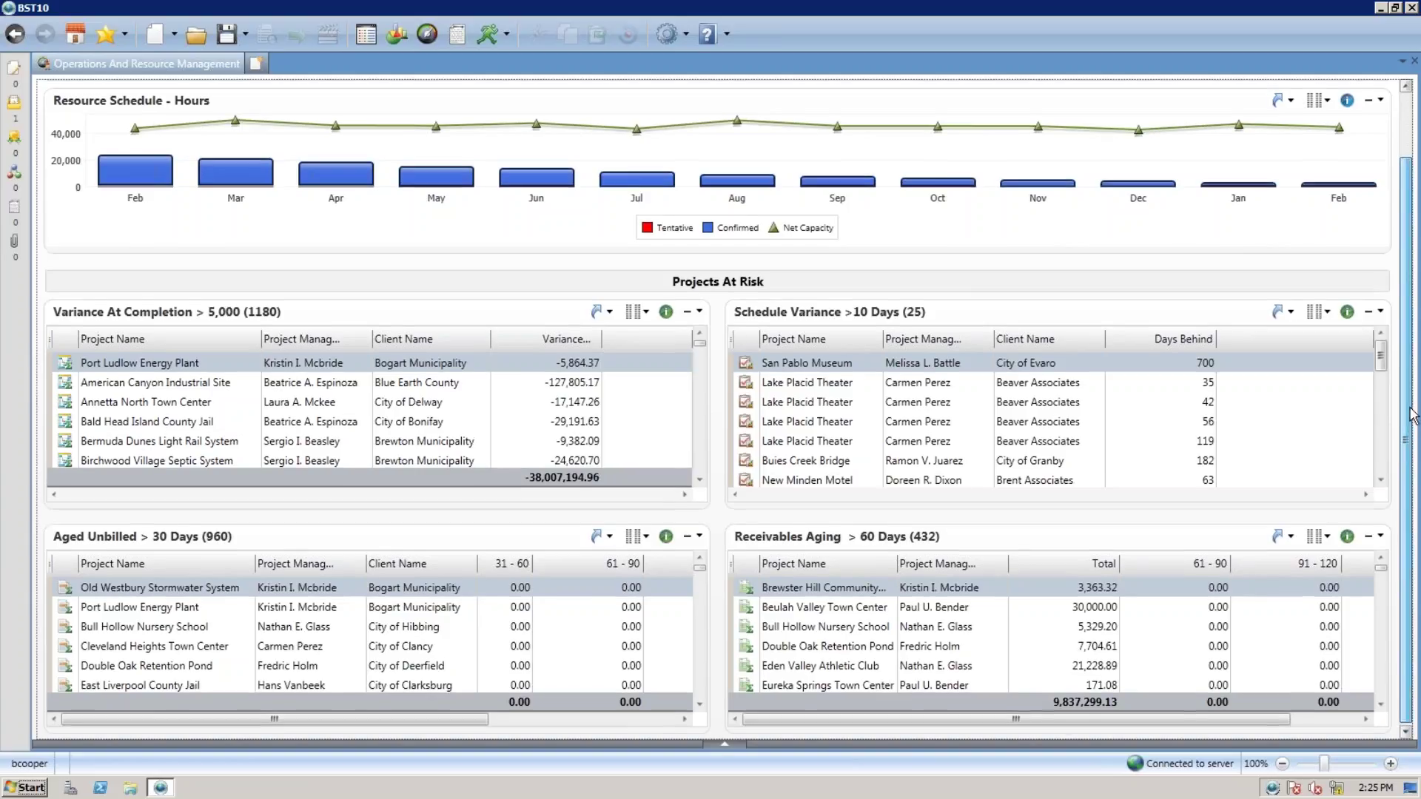
drag(1410, 432, 1410, 334)
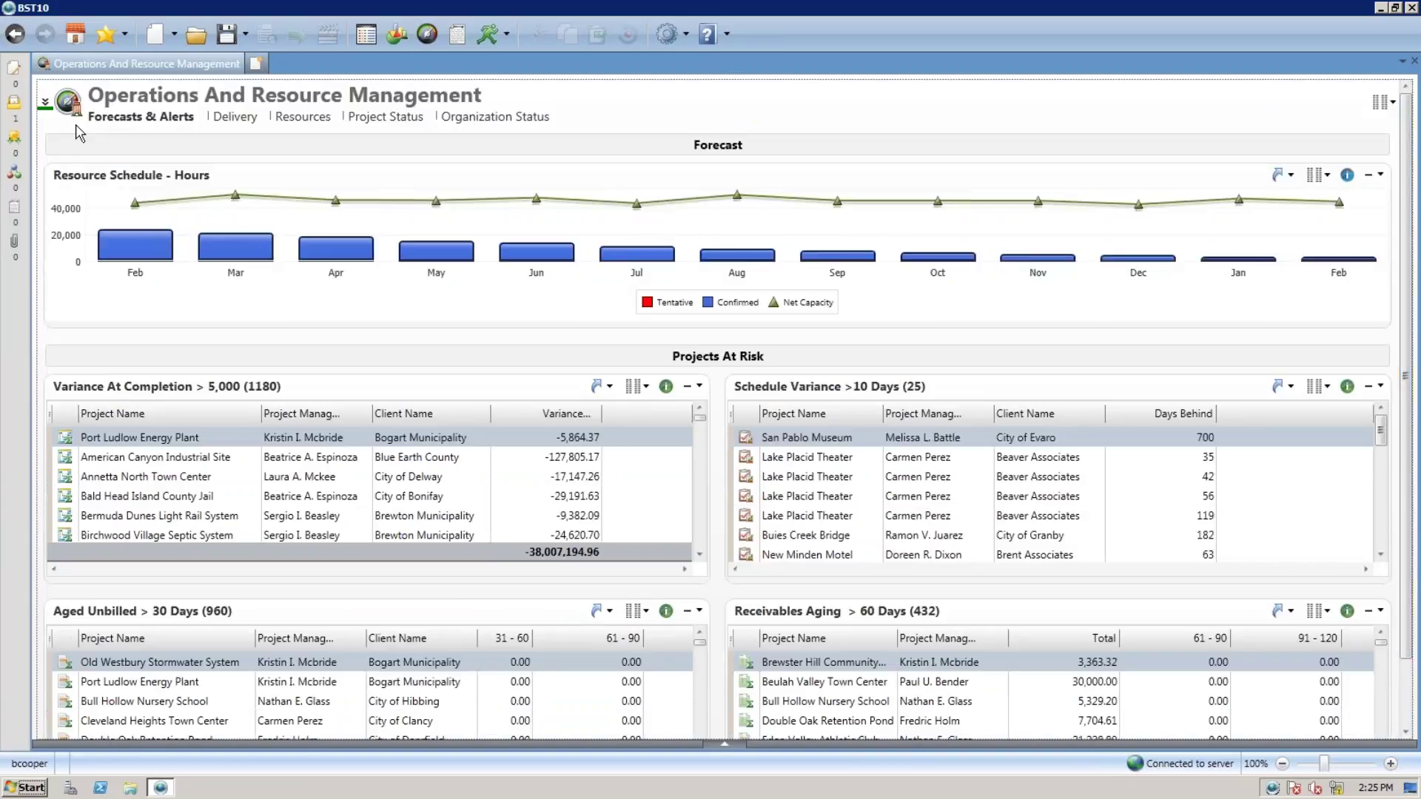
Add a Project Client restriction of CTC - Beaver Associates to the dashboard, rerun it and review the filtered at-risk project lists.
click(46, 103)
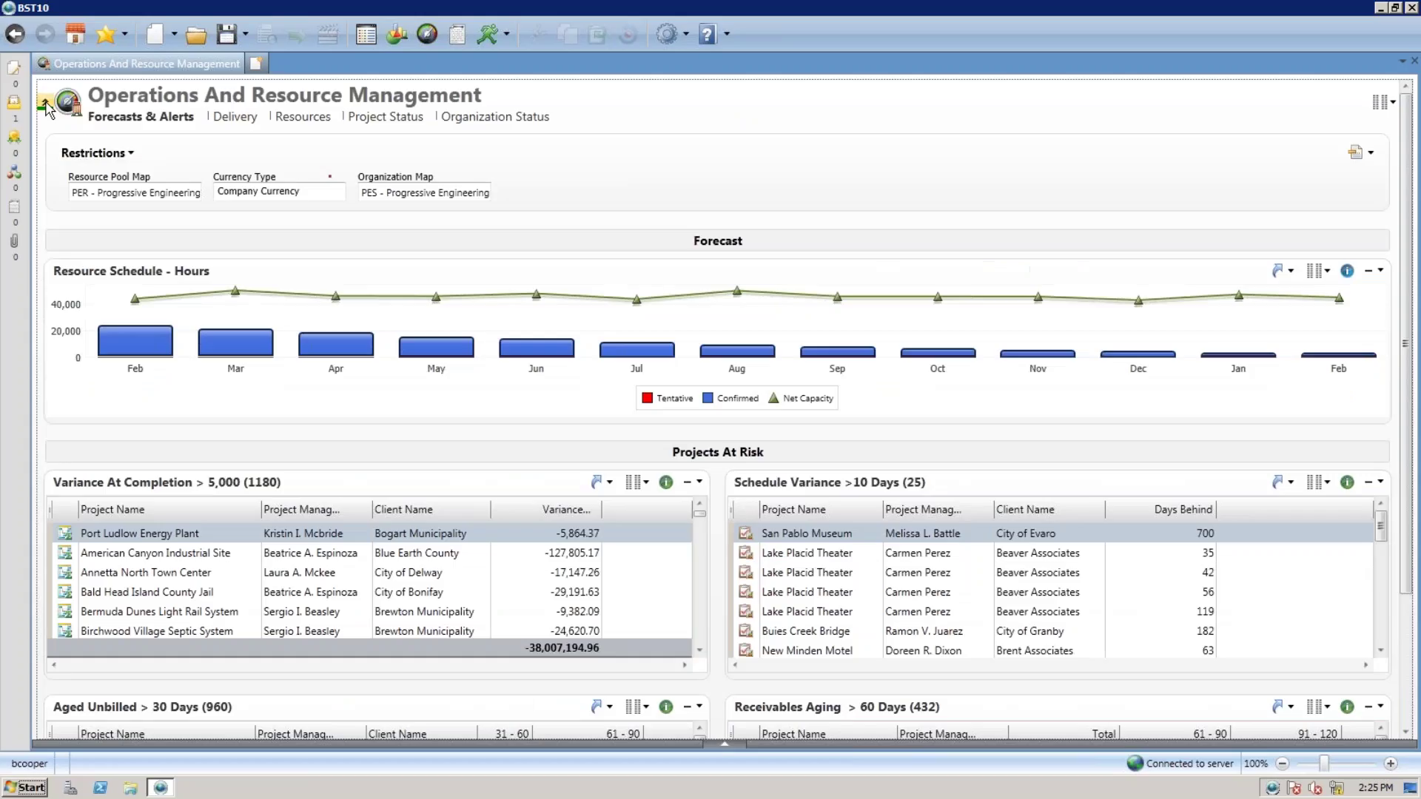
click(102, 153)
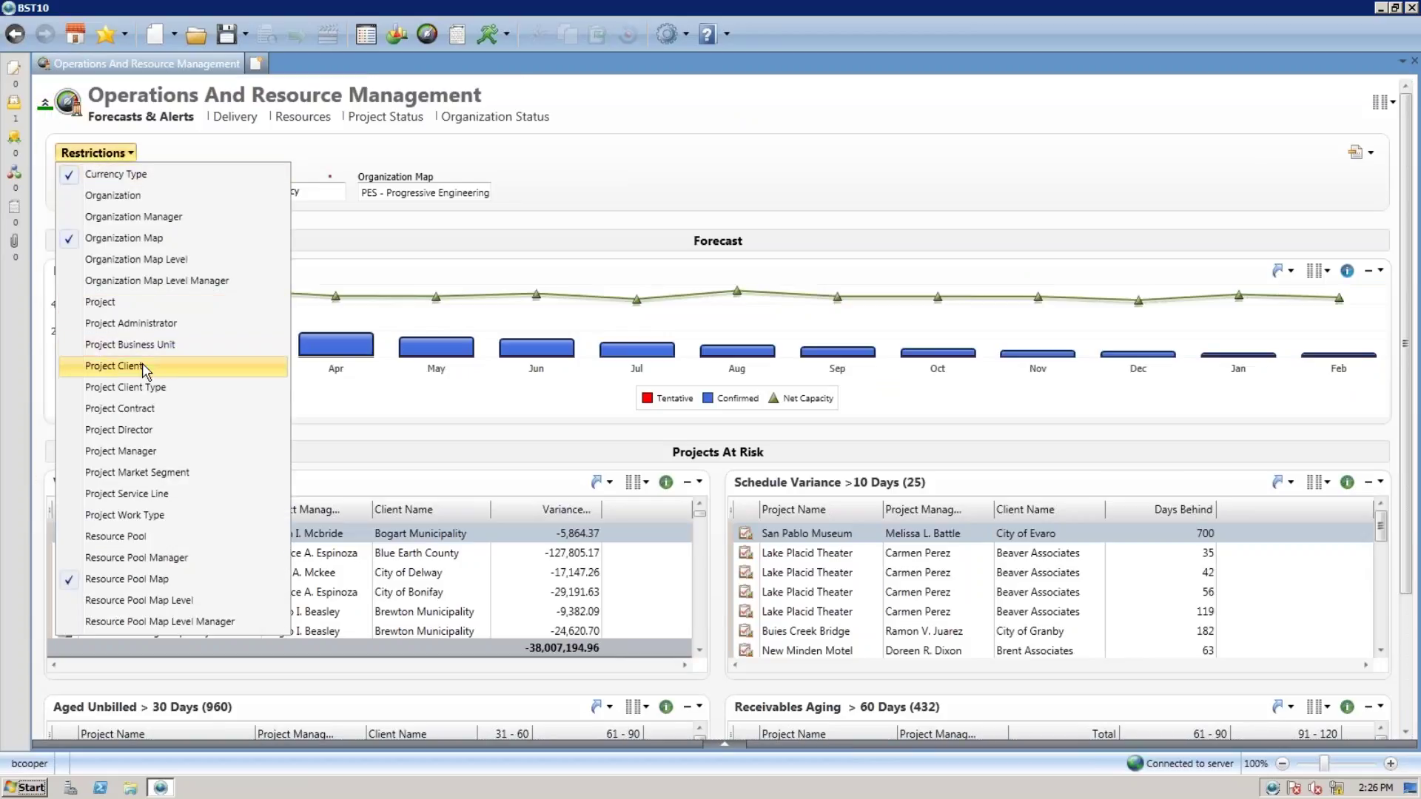
click(145, 368)
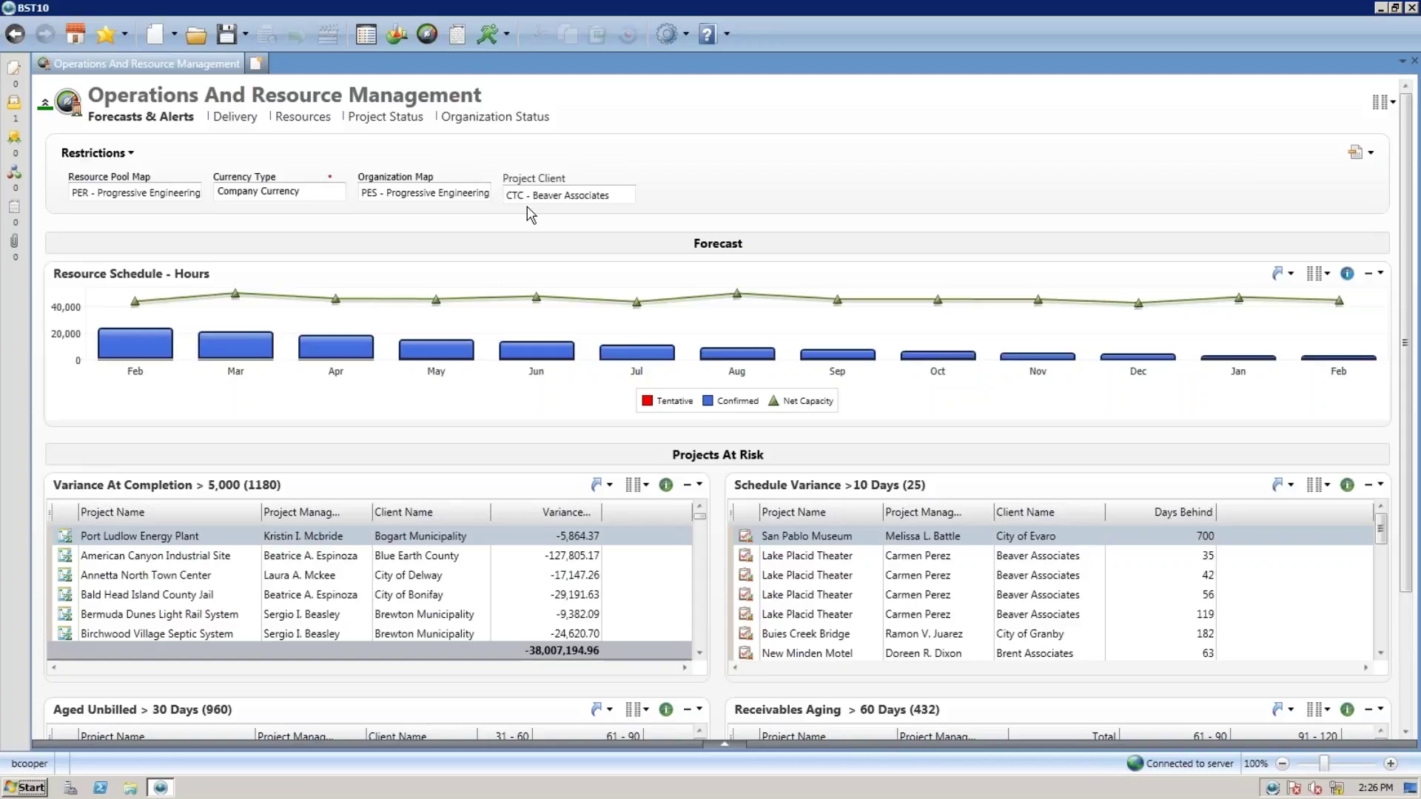
click(494, 41)
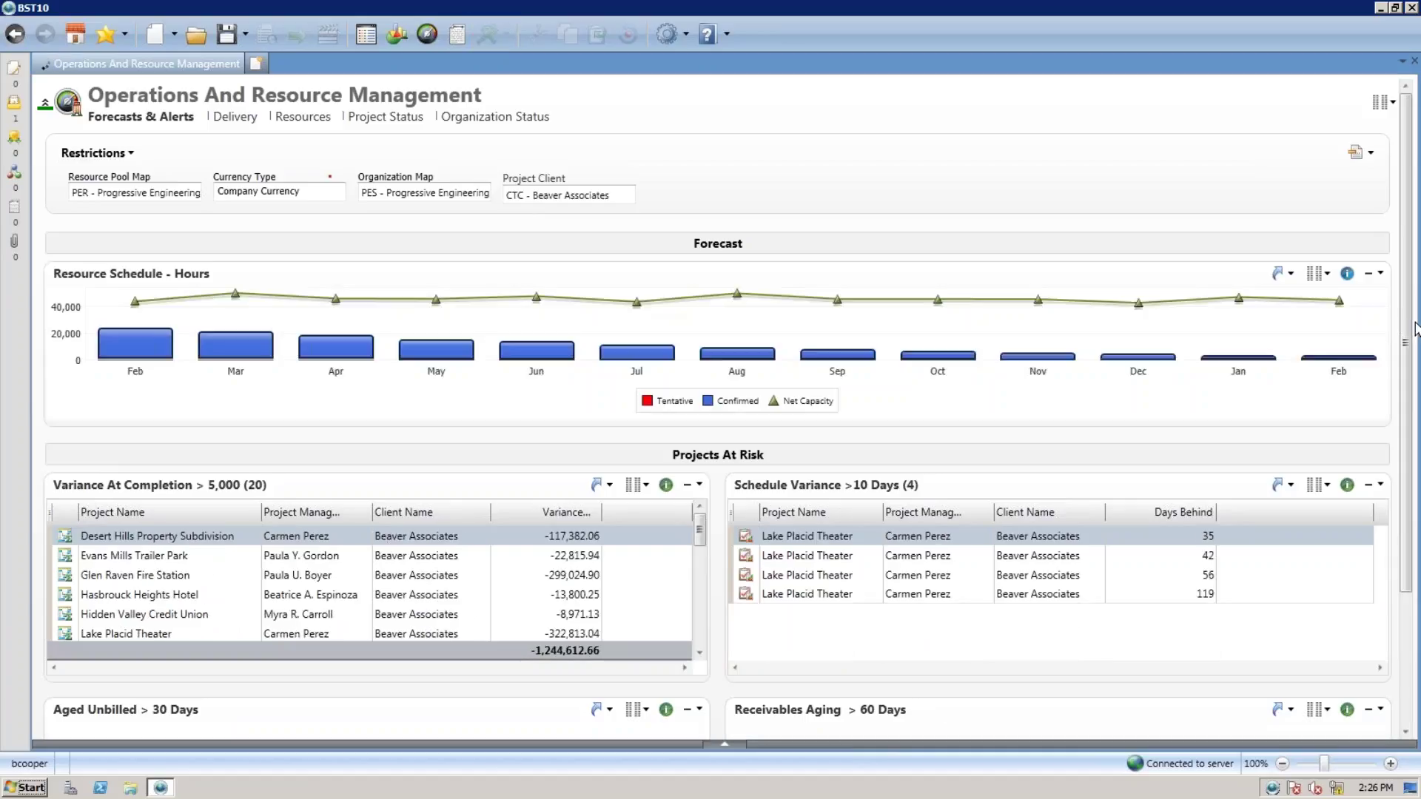
scroll(1073, 402, down, 3)
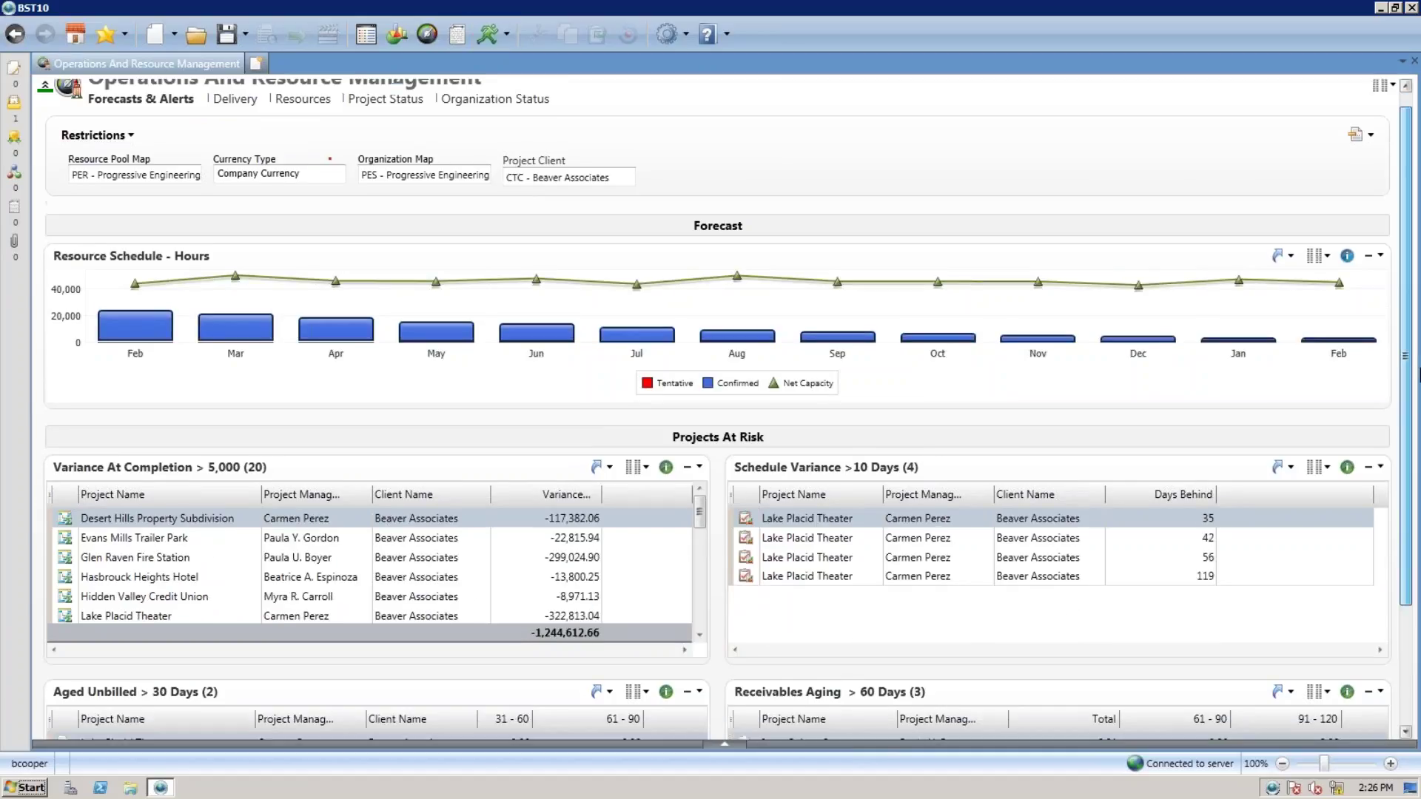